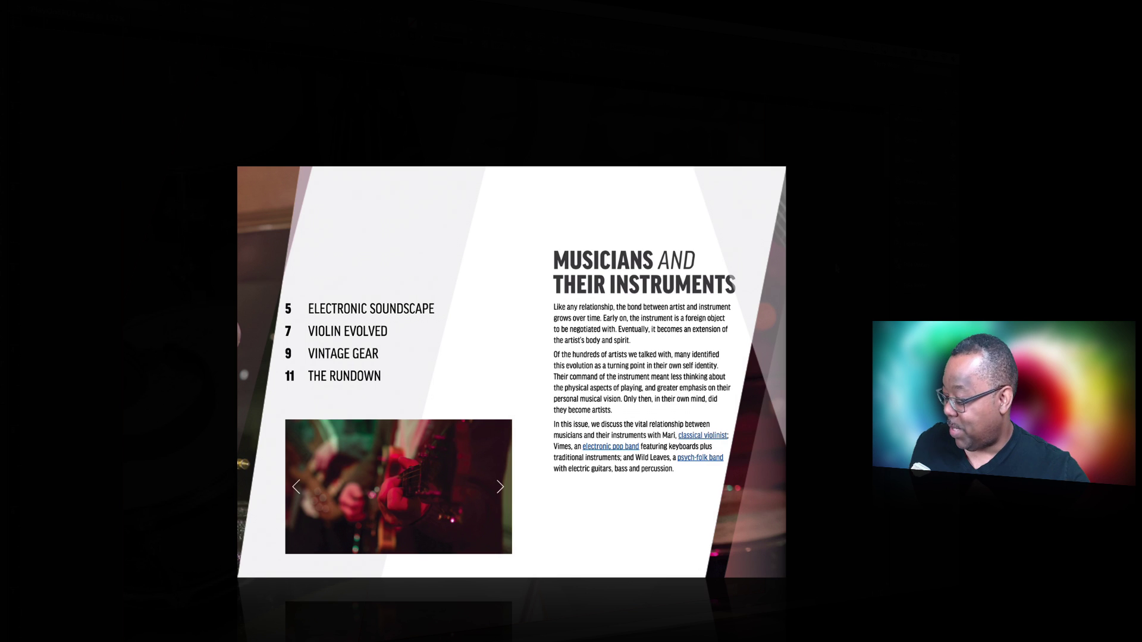
- Preview the slideshow on the published contents page by stepping through its images forward and back
left_click(500, 487)
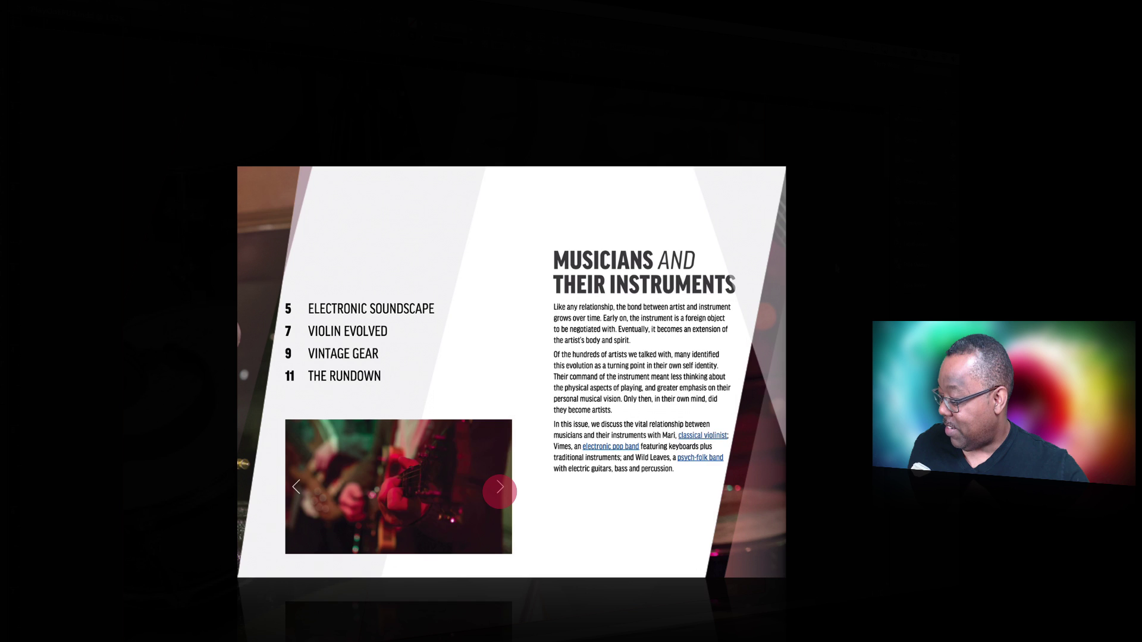
left_click(500, 487)
left_click(499, 487)
left_click(297, 486)
left_click(296, 487)
left_click(296, 486)
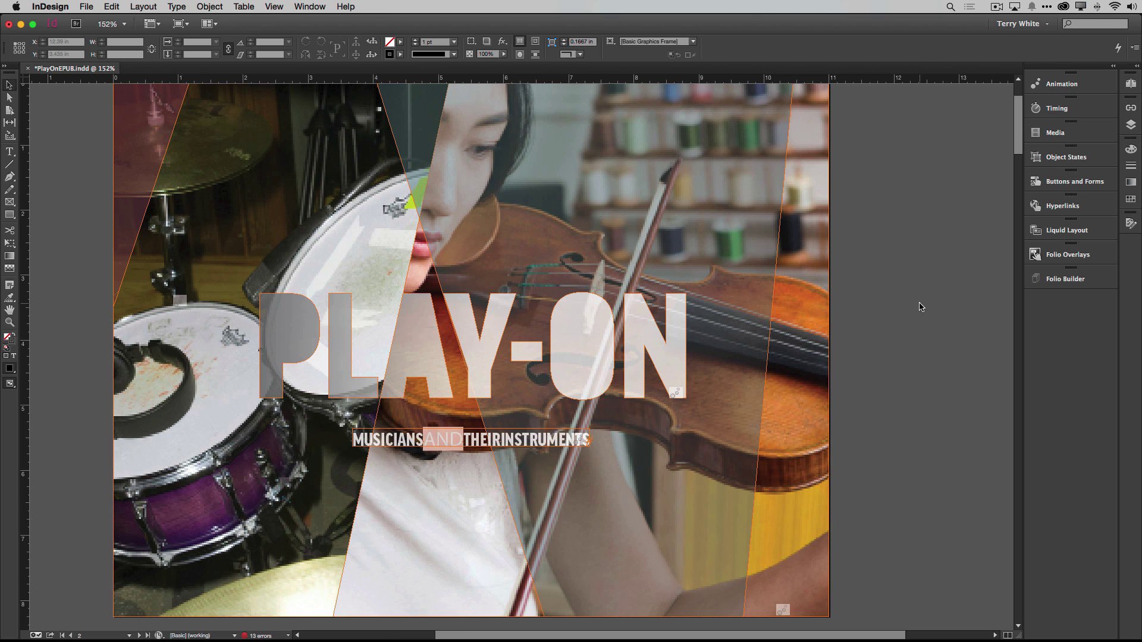
- Draw an empty graphic frame about 4.25 in wide and 2.175 in high below the contents list on the second spread
scroll(919, 307, "down", 10)
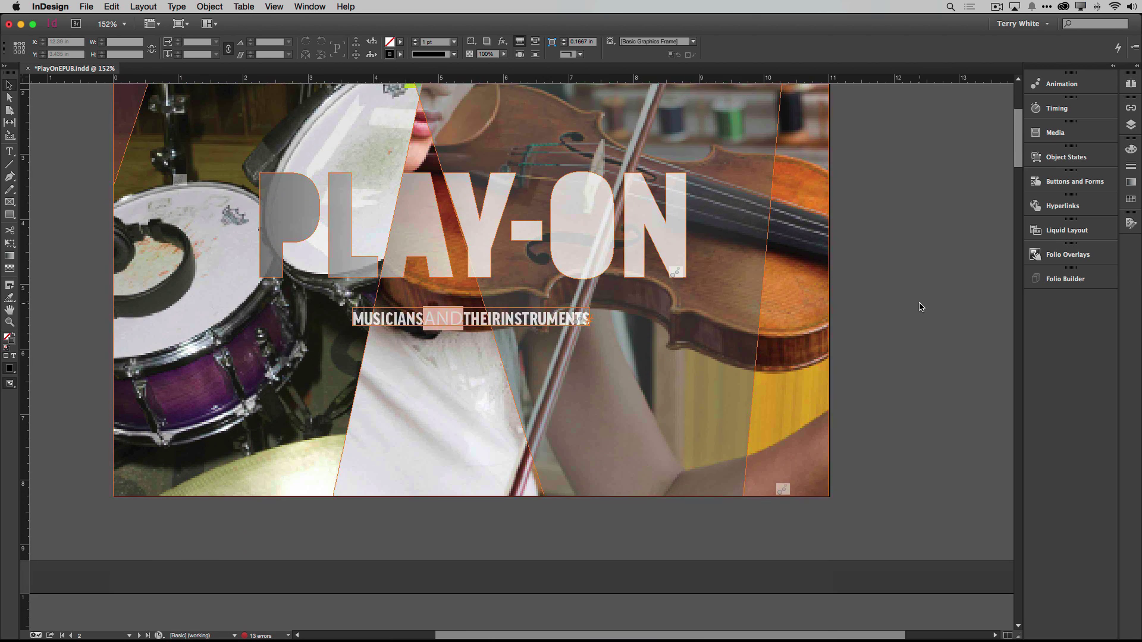
scroll(920, 307, "down", 5)
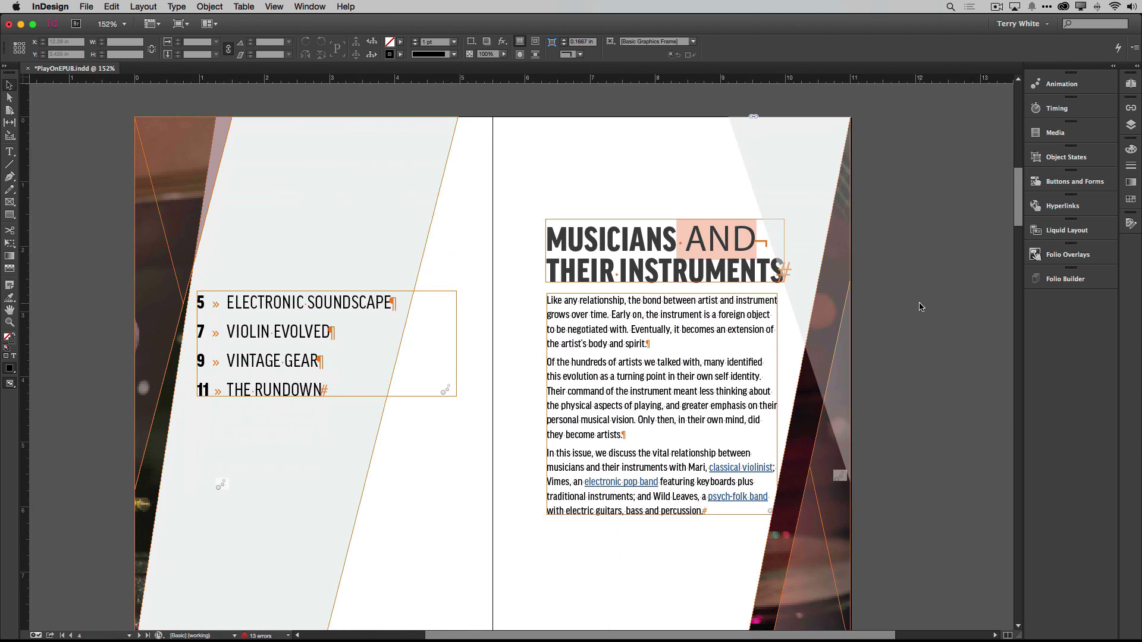
scroll(919, 307, "down", 3)
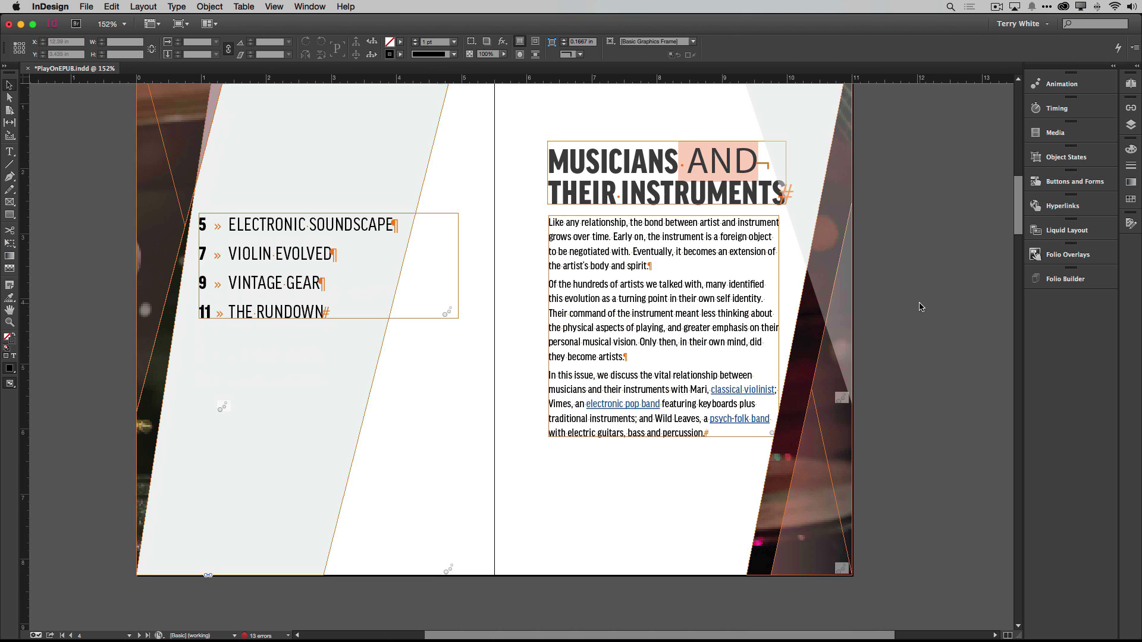
scroll(920, 307, "up", 2)
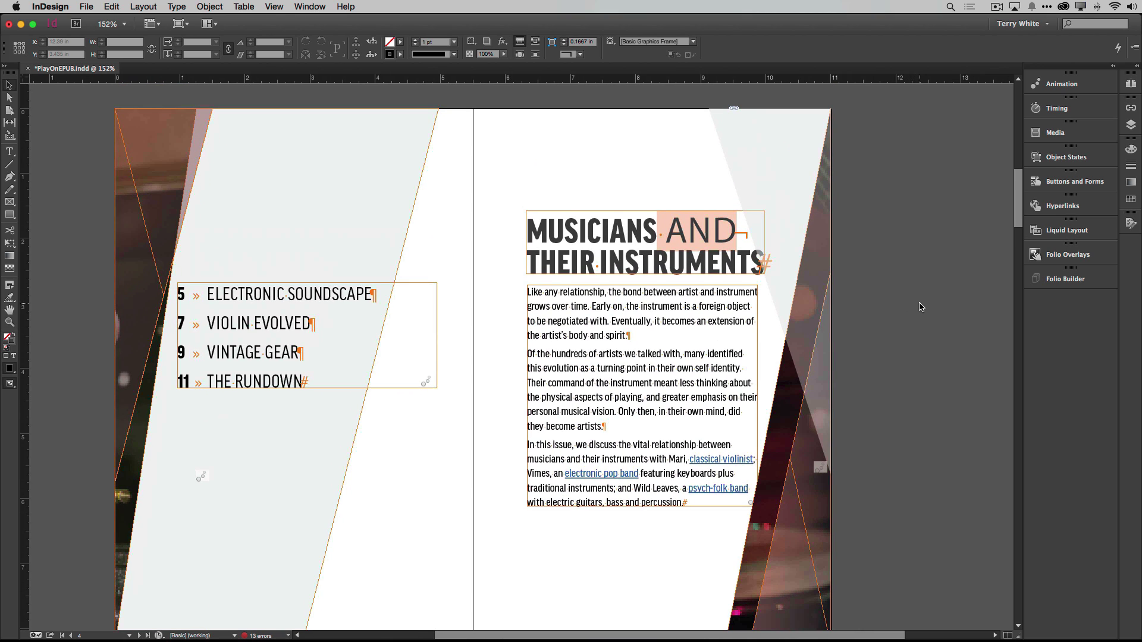
scroll(920, 307, "down", 2)
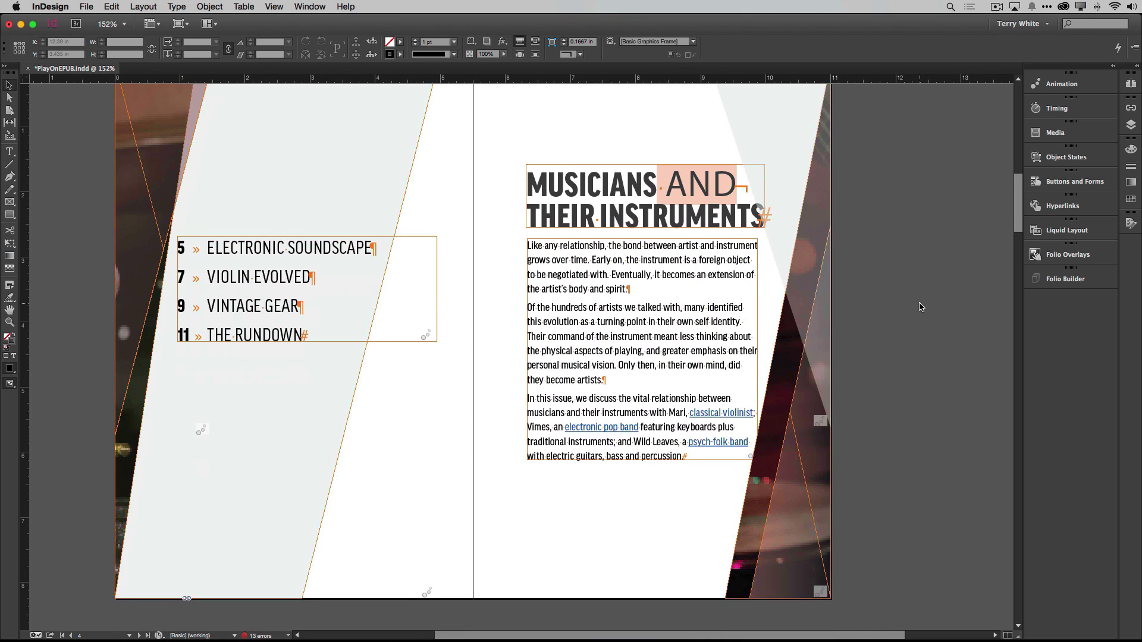
scroll(920, 307, "up", 1)
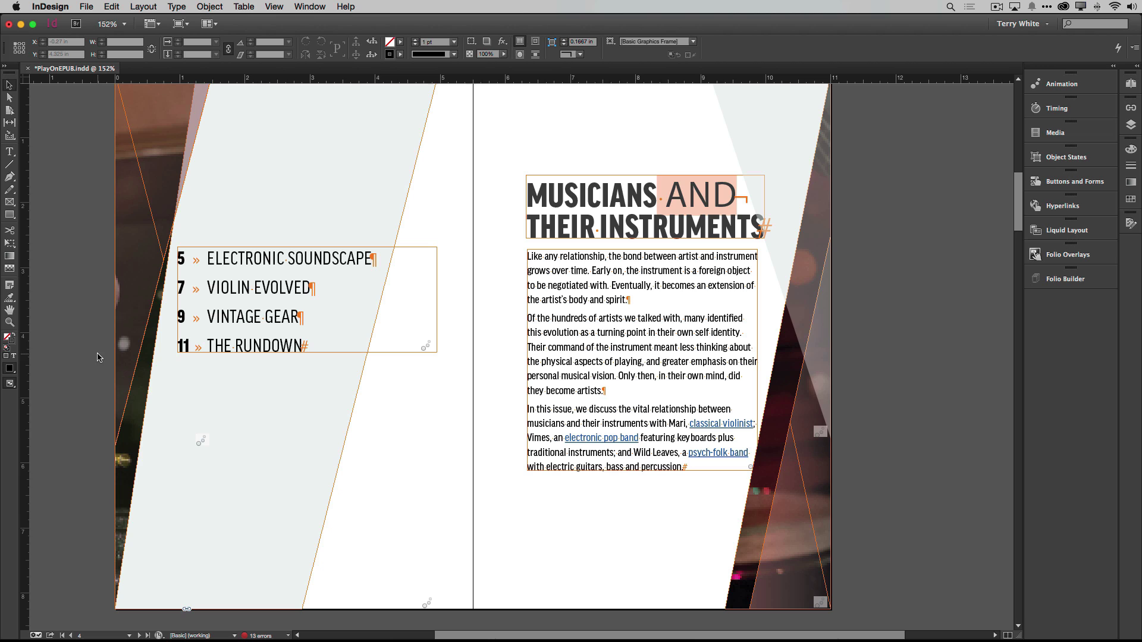
left_click(10, 203)
mouse_move(166, 388)
left_mouse_down()
mouse_move(374, 479)
mouse_move(440, 529)
left_mouse_up()
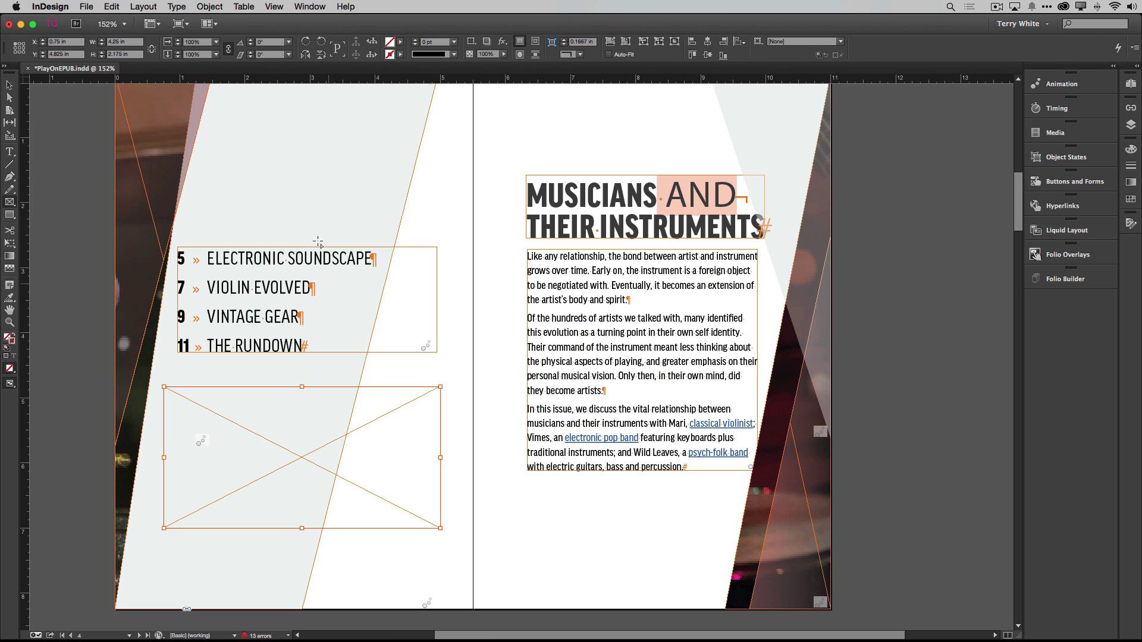
- Enable Auto-Fit with Fill Frame Proportionally for the new frame and extend its top edge to a height of about 2.325 in
left_click(211, 6)
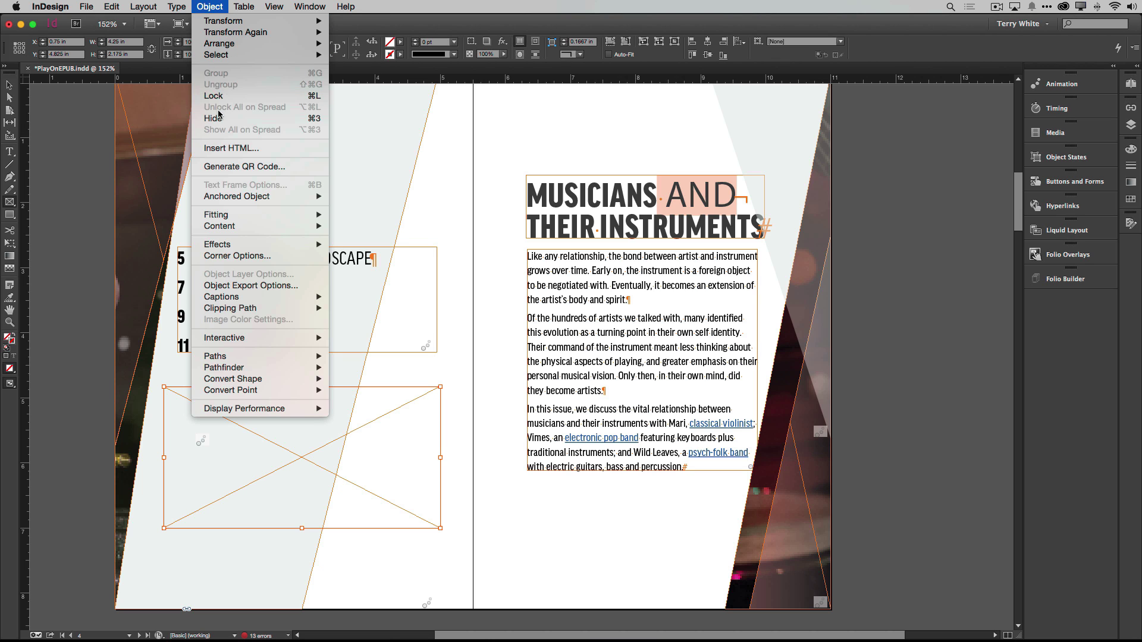
mouse_move(283, 216)
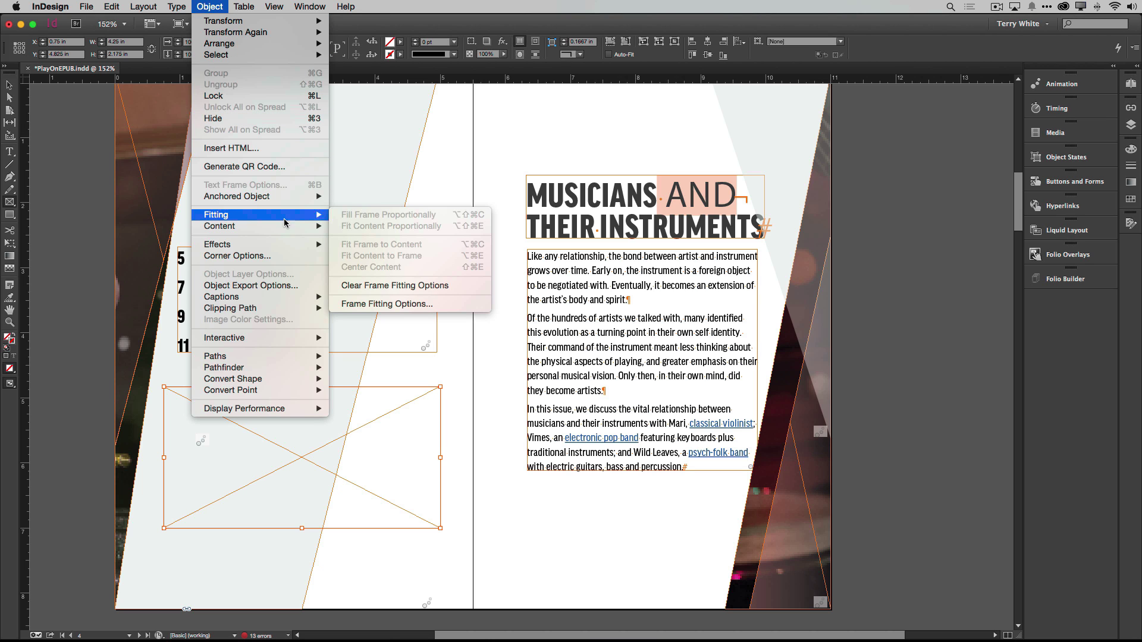
left_click(386, 304)
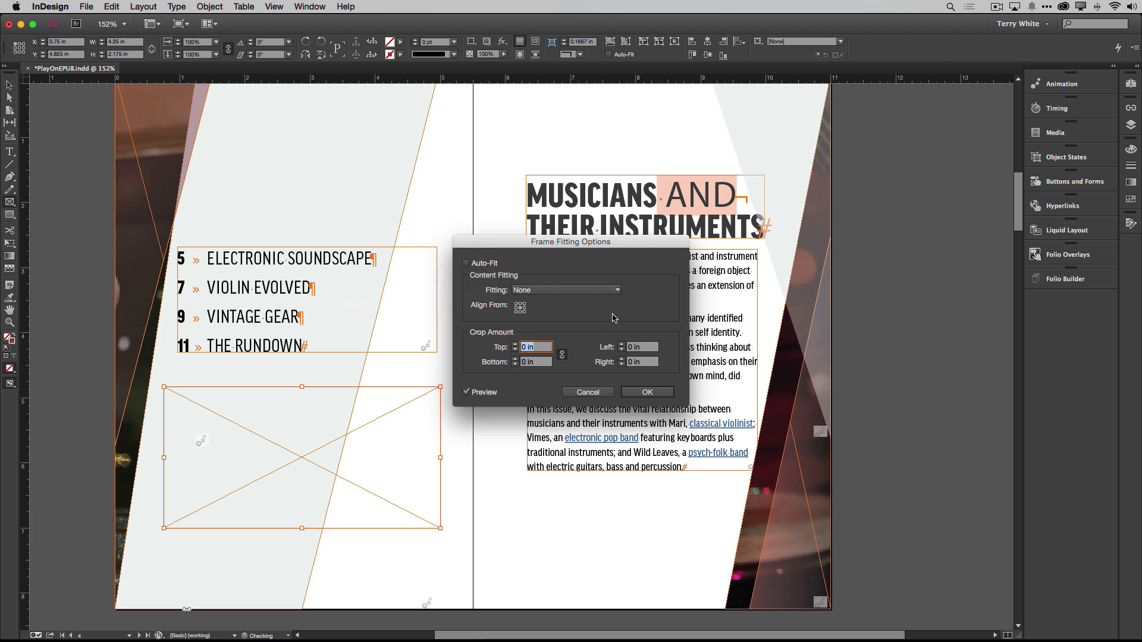
left_click(485, 263)
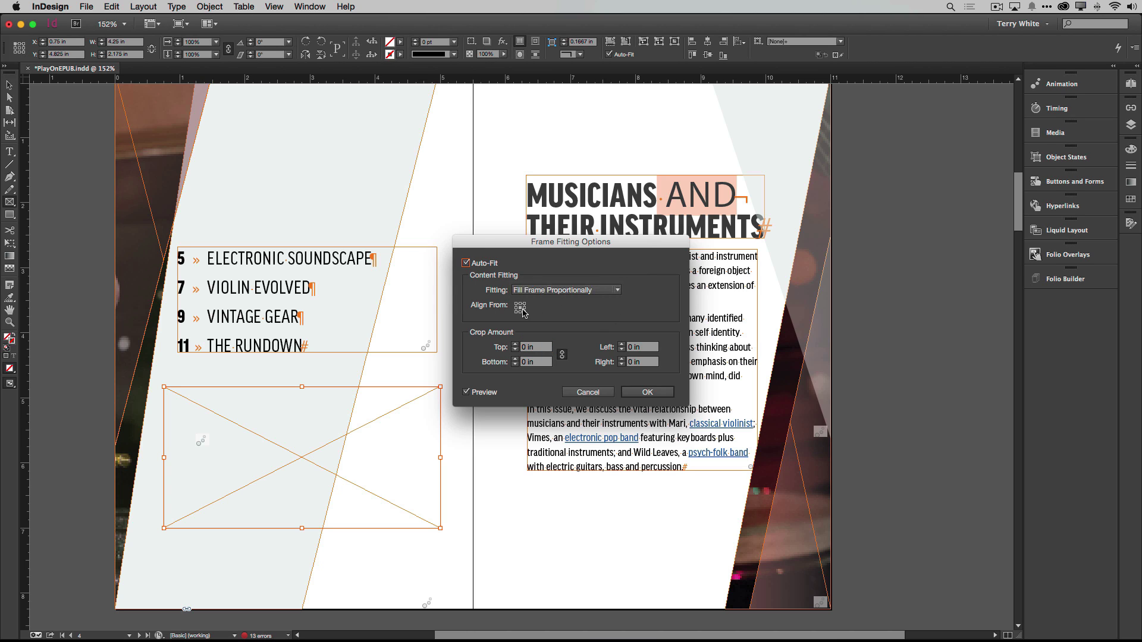
left_click(642, 394)
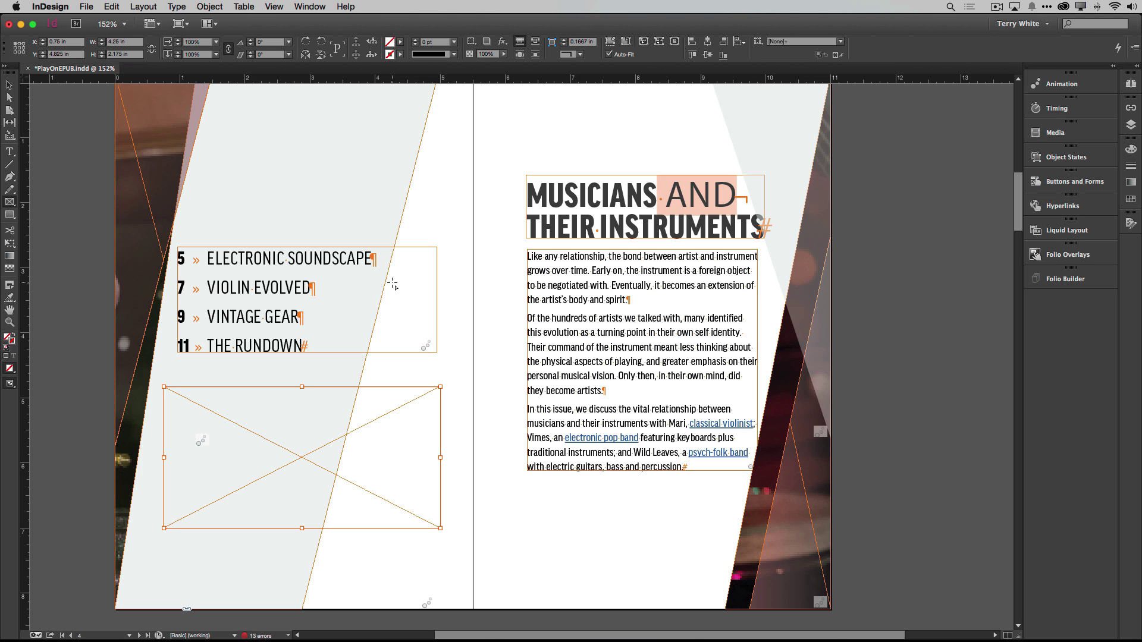
left_click(9, 85)
left_click_drag(302, 387, 303, 376)
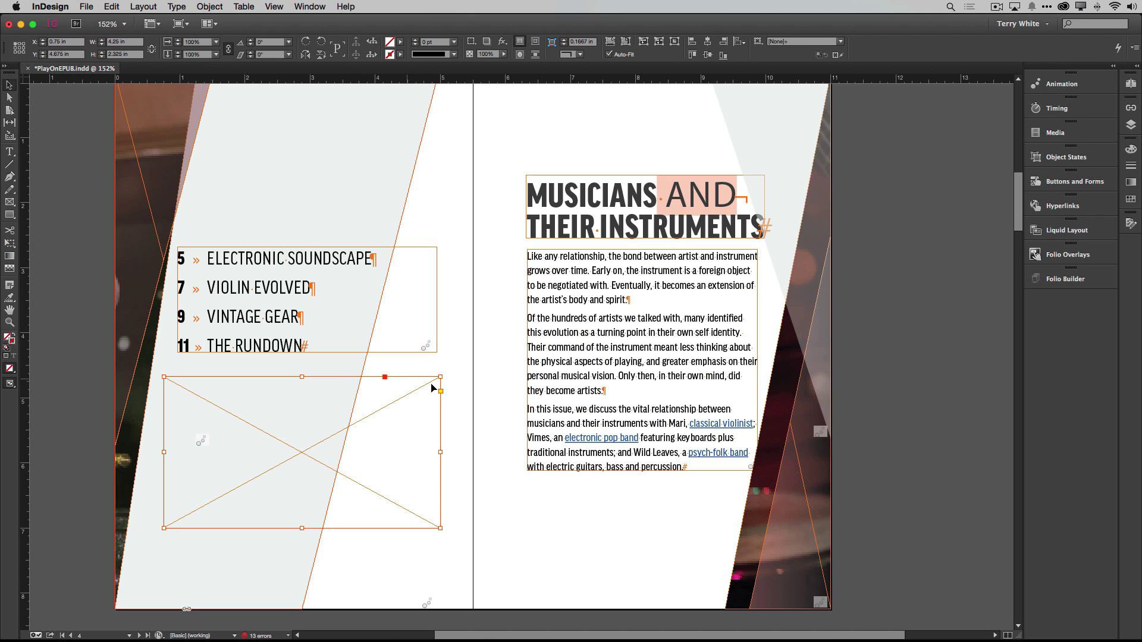
- Duplicate the frame nine times to build a cascading stack of ten identical empty frames
left_click(112, 6)
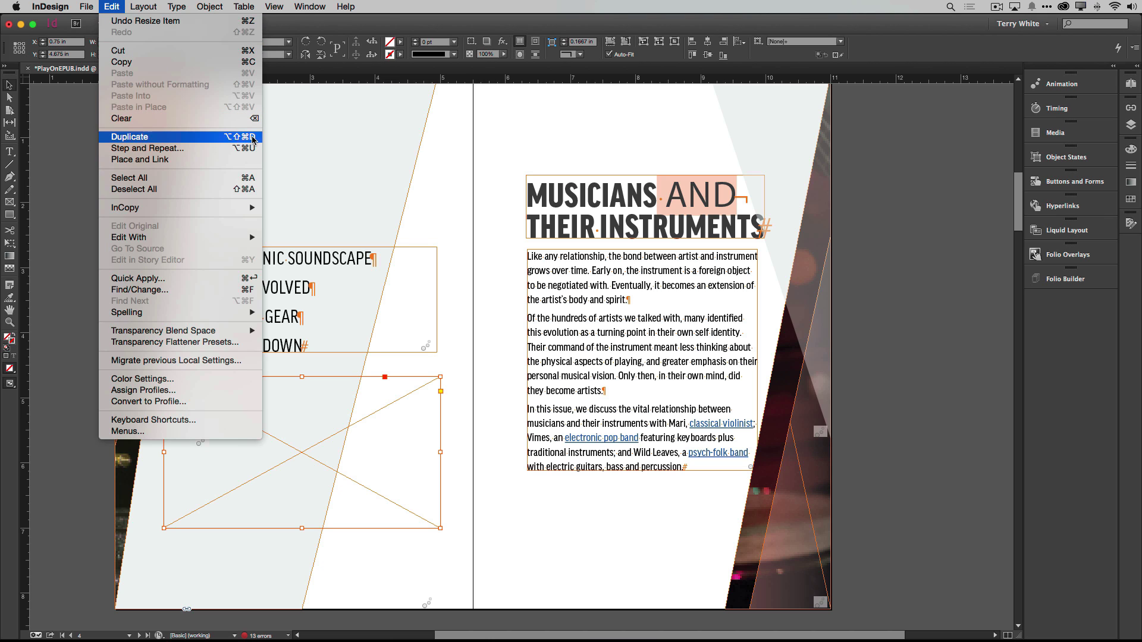
left_click(168, 137)
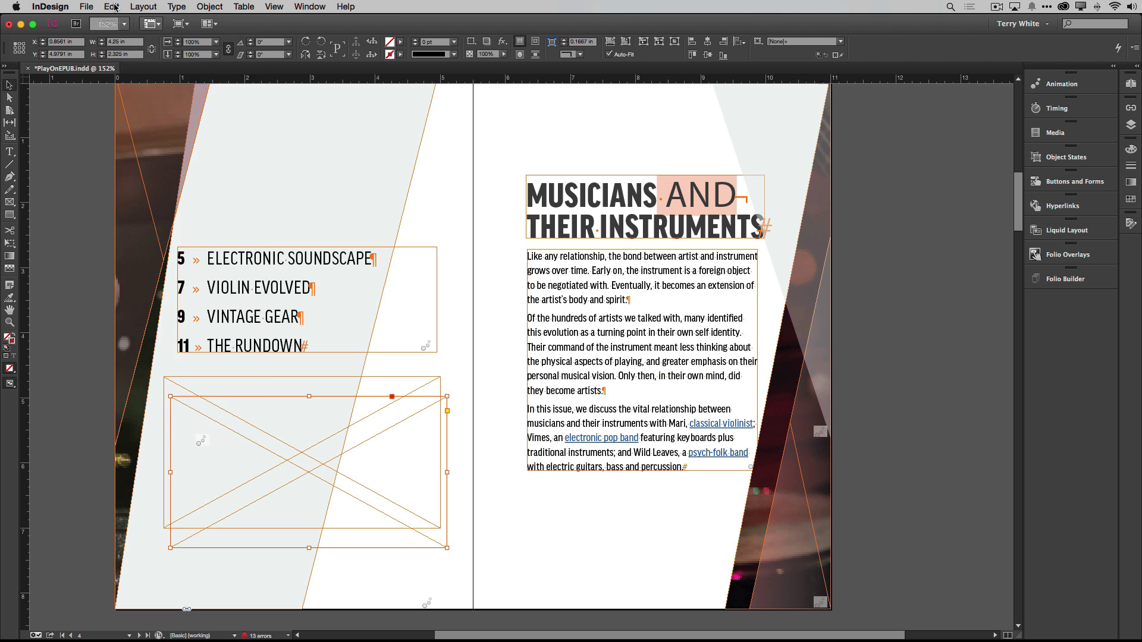
left_click(115, 7)
left_click(140, 137)
left_click(111, 6)
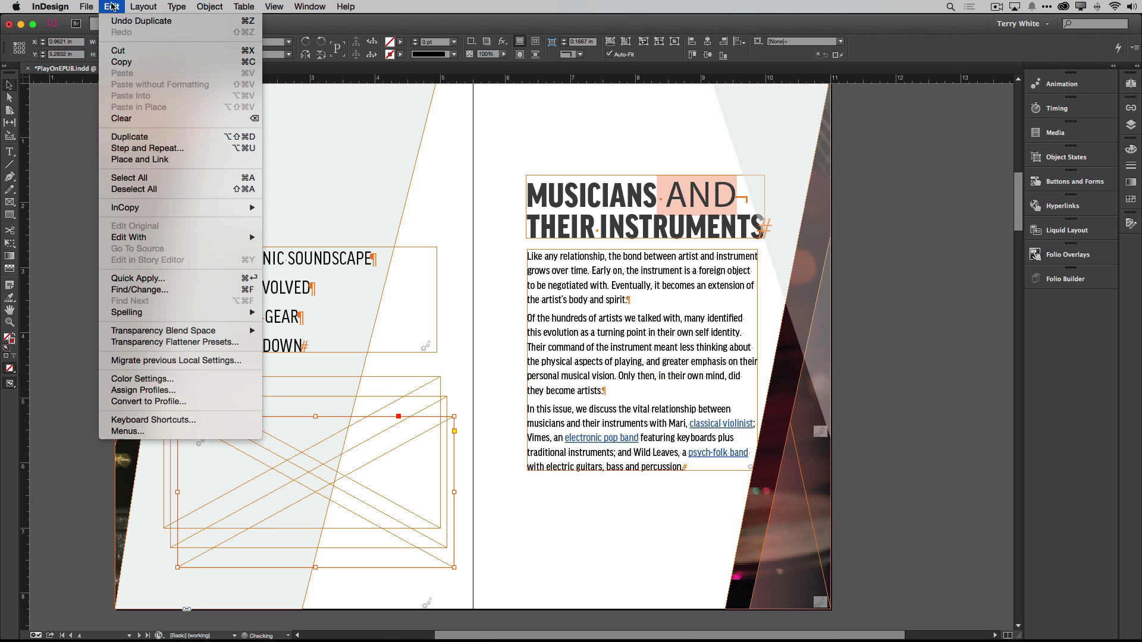
left_click(127, 138)
left_click(111, 7)
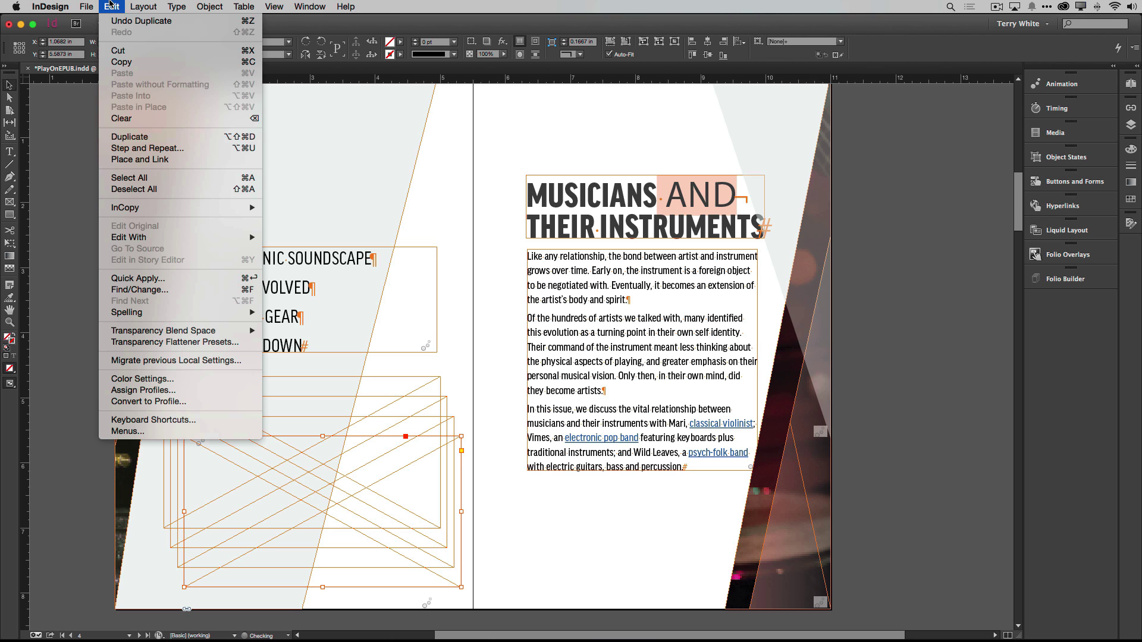
left_click(140, 137)
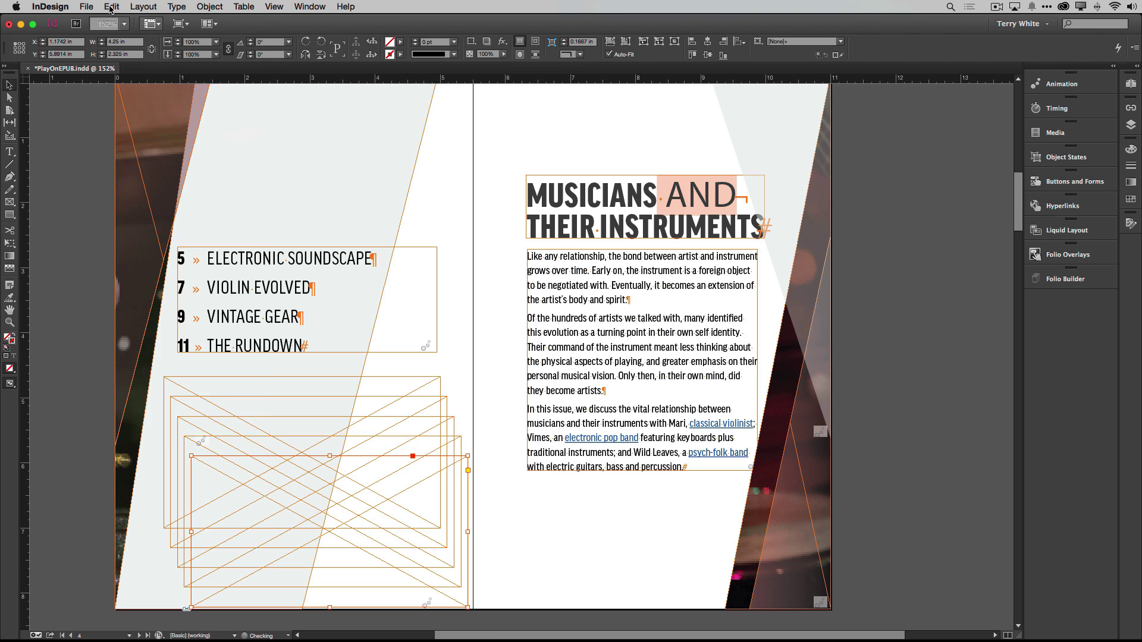
left_click(111, 7)
left_click(134, 139)
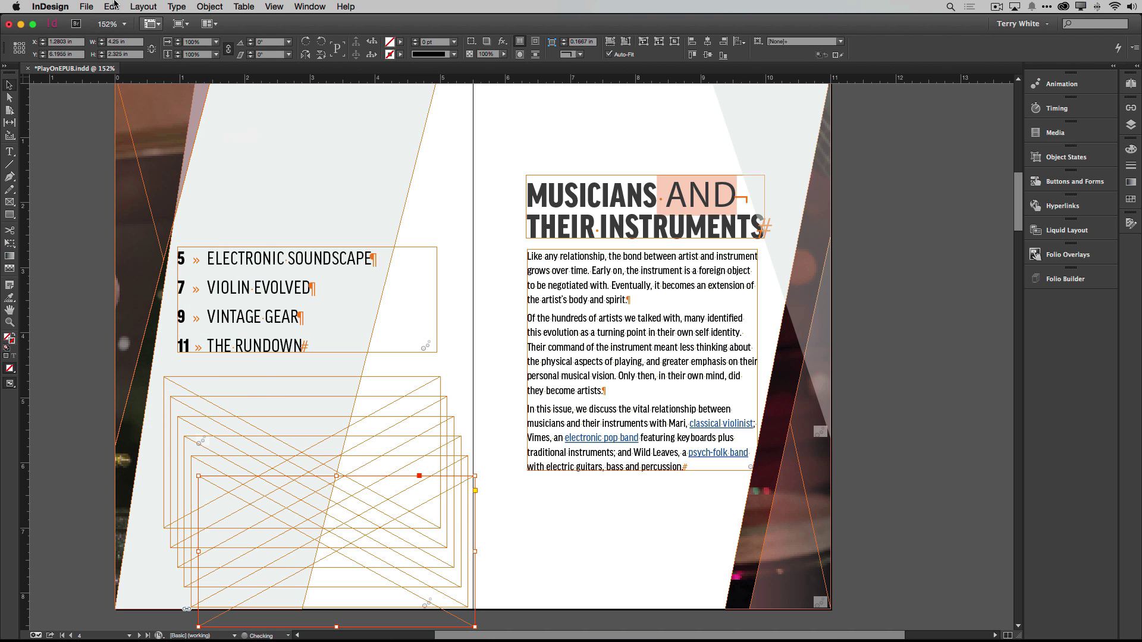
left_click(113, 6)
left_click(132, 137)
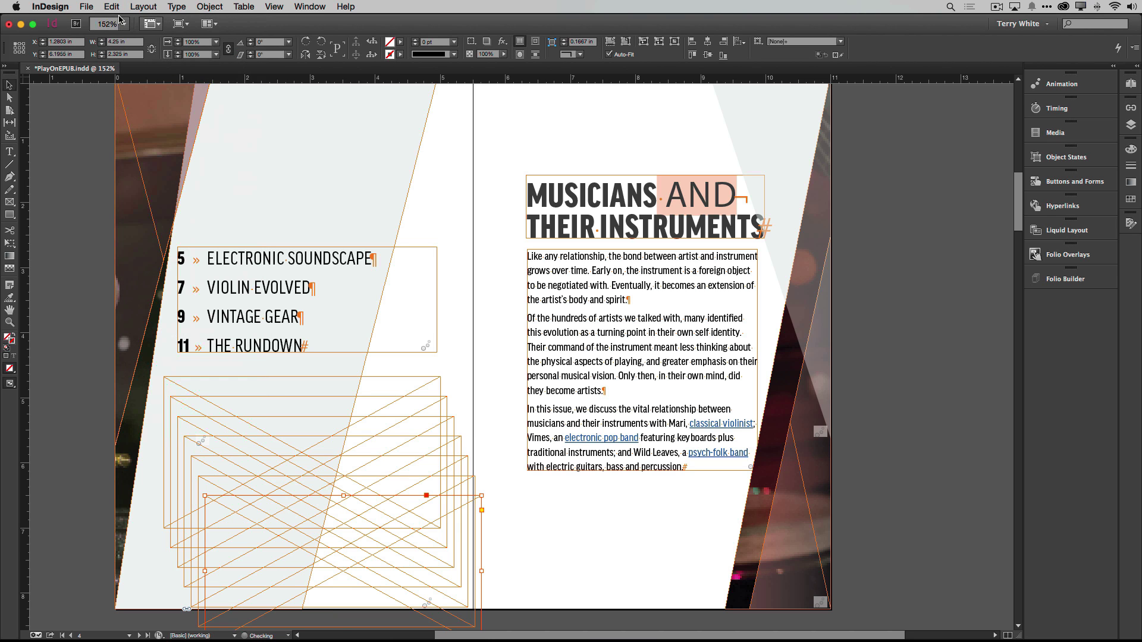
left_click(116, 7)
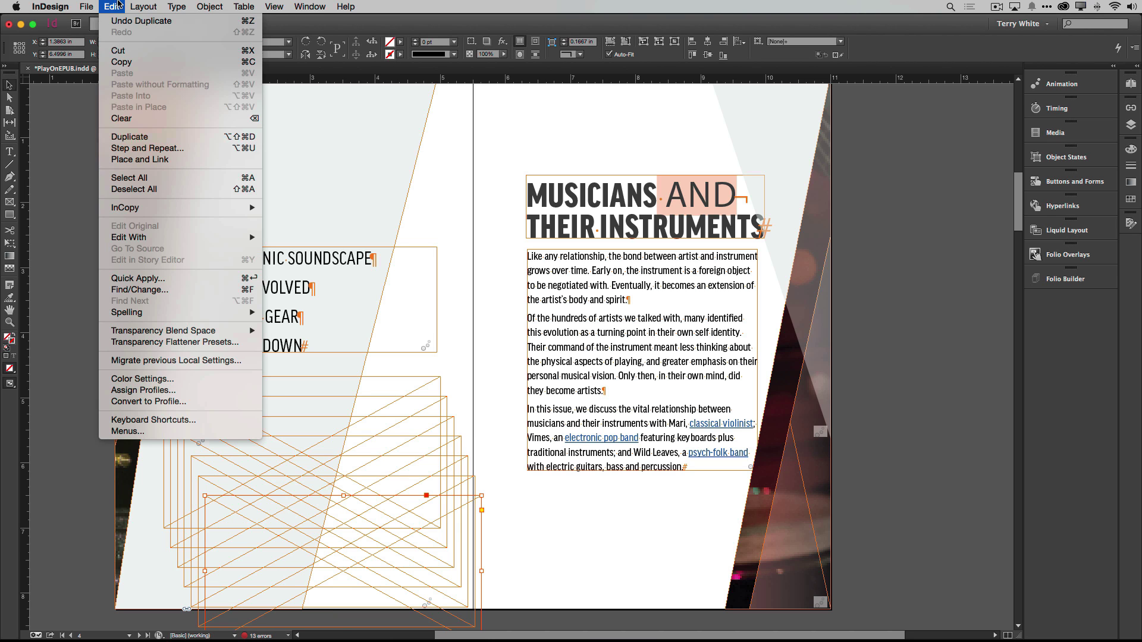
left_click(127, 136)
left_click(115, 6)
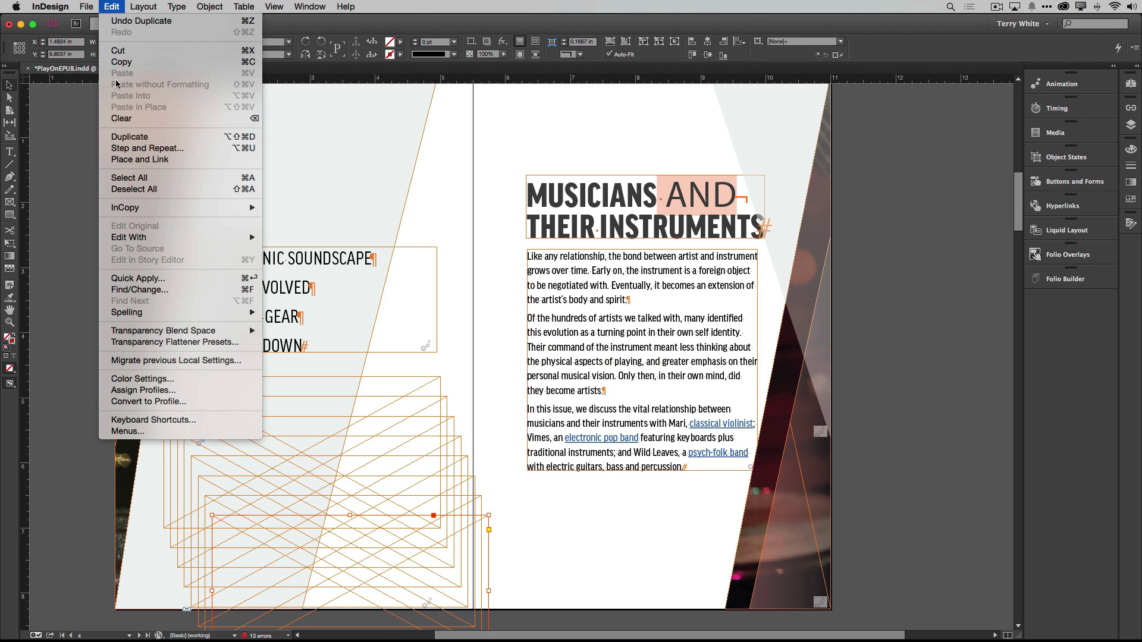
left_click(127, 136)
left_click(112, 6)
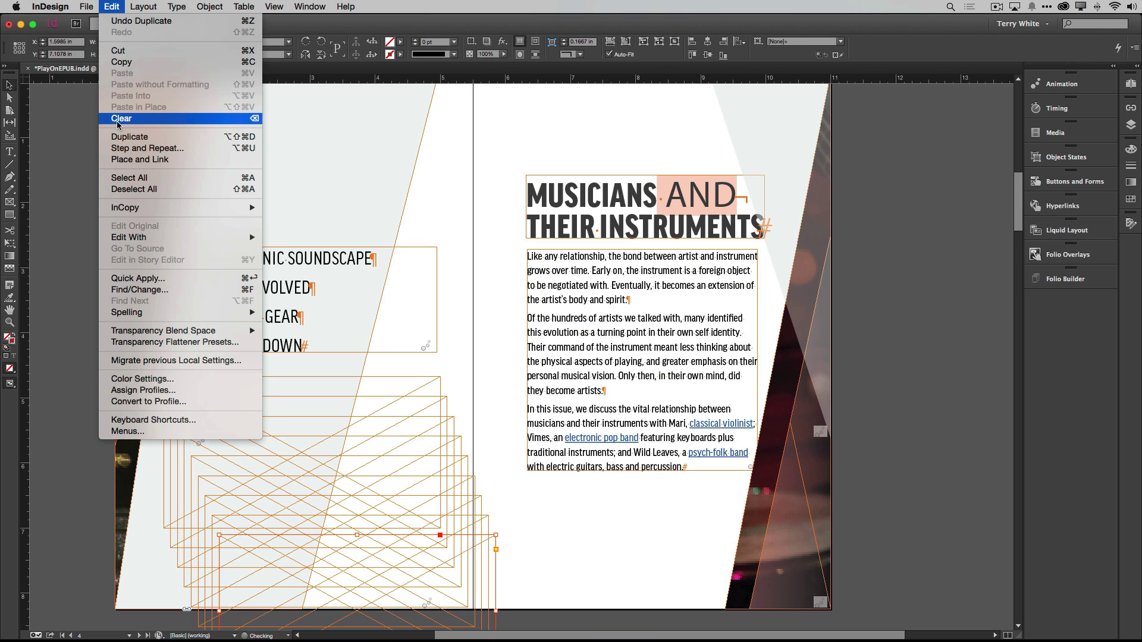
left_click(126, 136)
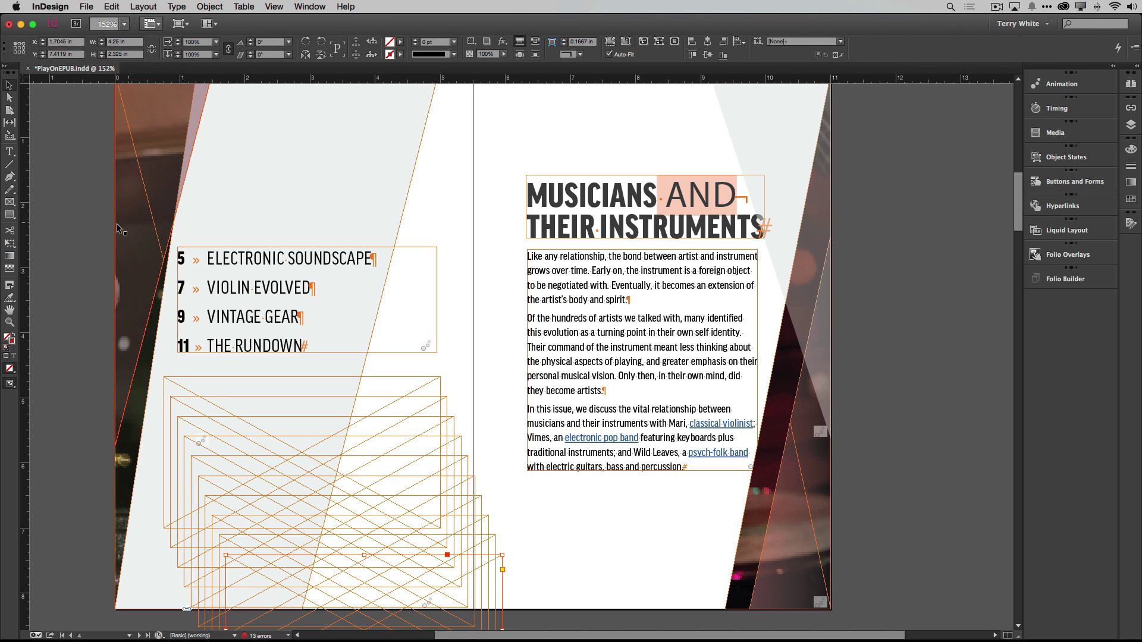
- Load the images slide_show_1.jpg through slide_show_10.jpg from the Links folder for placing
left_click(84, 7)
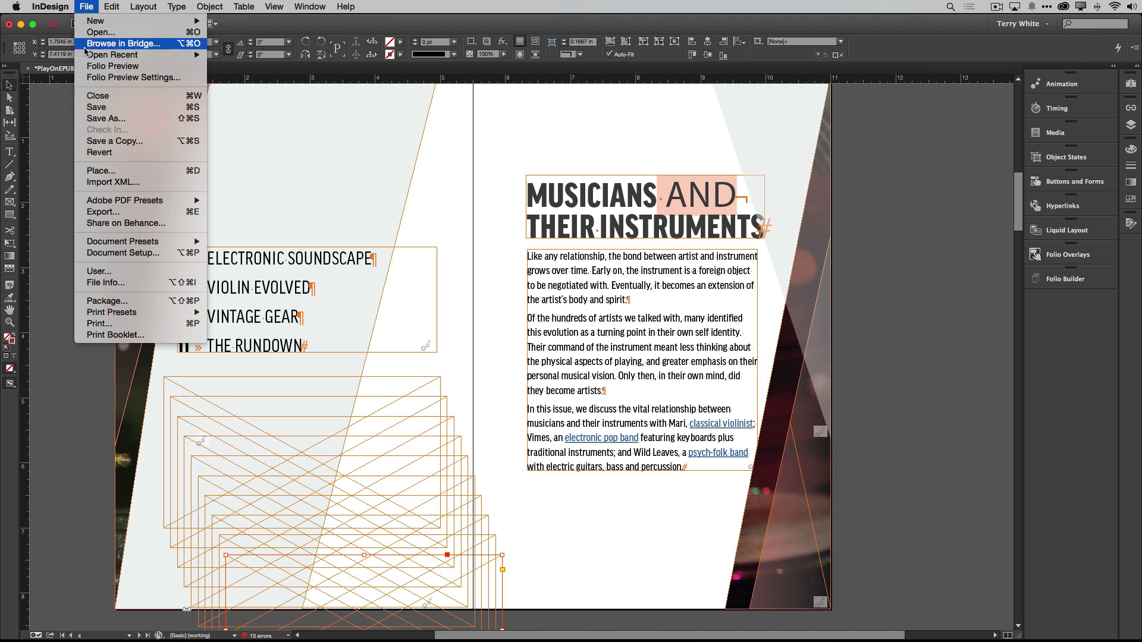
left_click(101, 172)
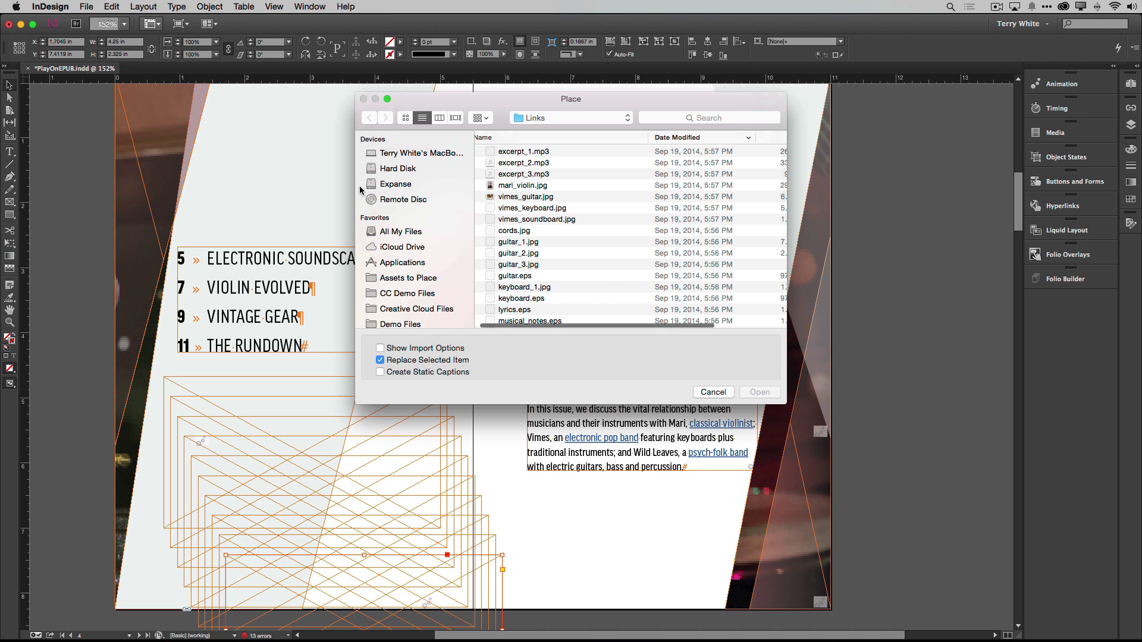
scroll(592, 225, "down", 8)
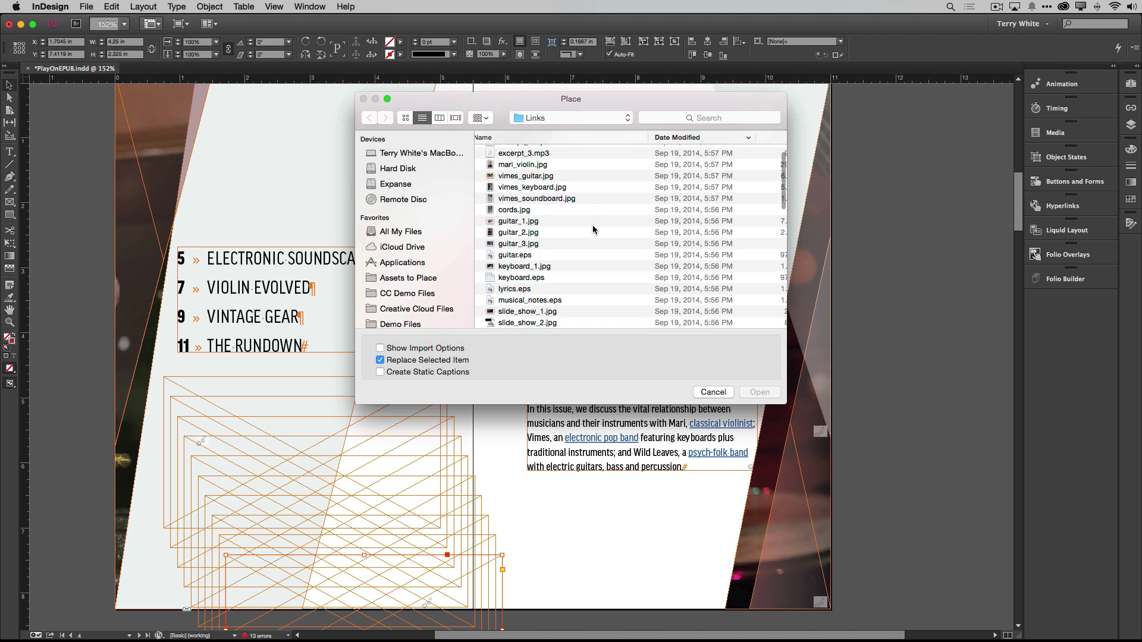
left_click(537, 200)
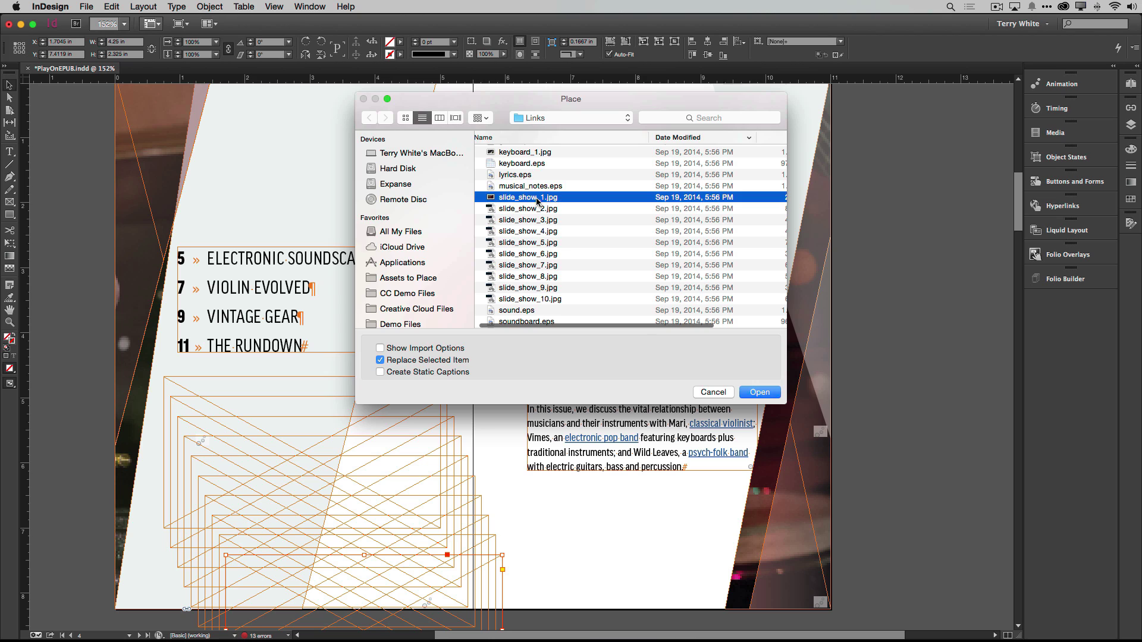
left_click(544, 299, "shift")
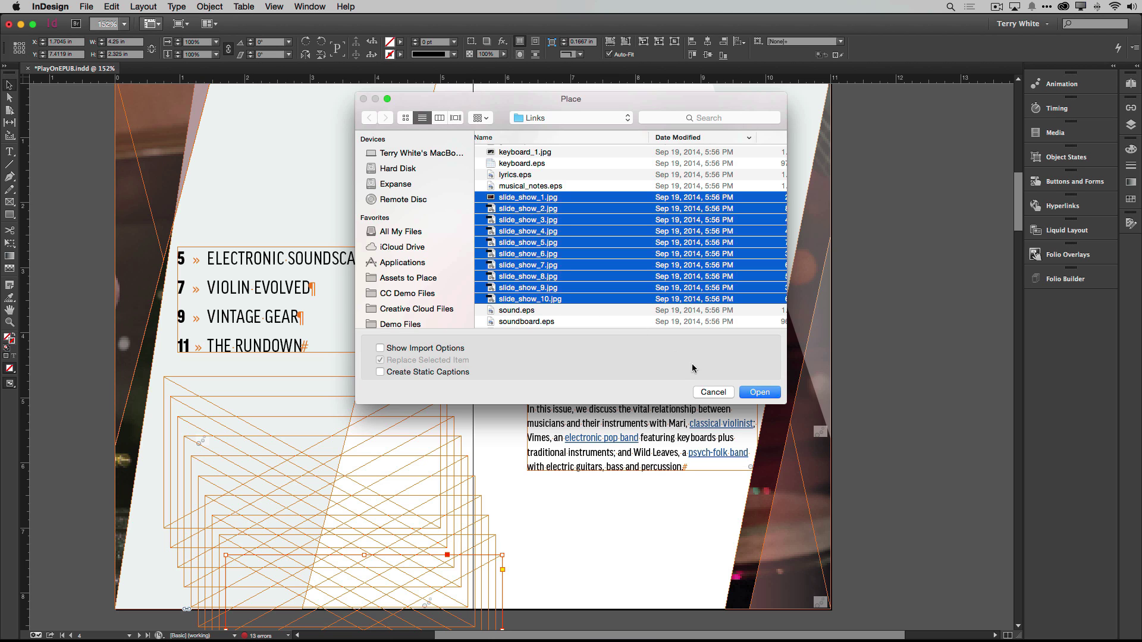
left_click(754, 393)
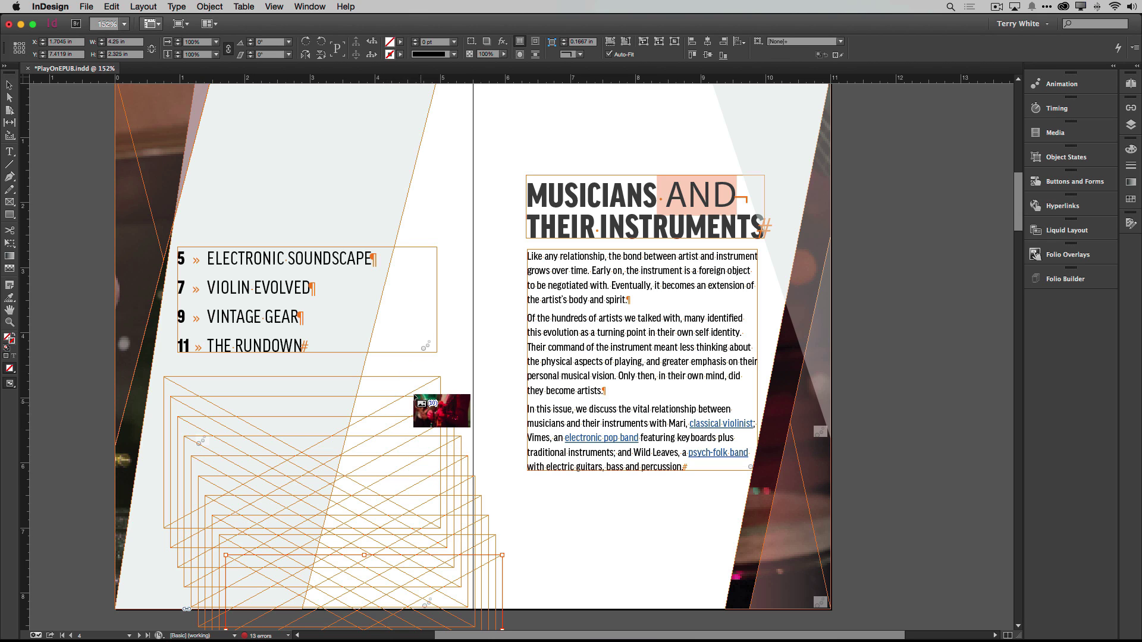
- Place the ten loaded slideshow images into the ten cascading frames, one per frame from back to front
left_click(428, 403)
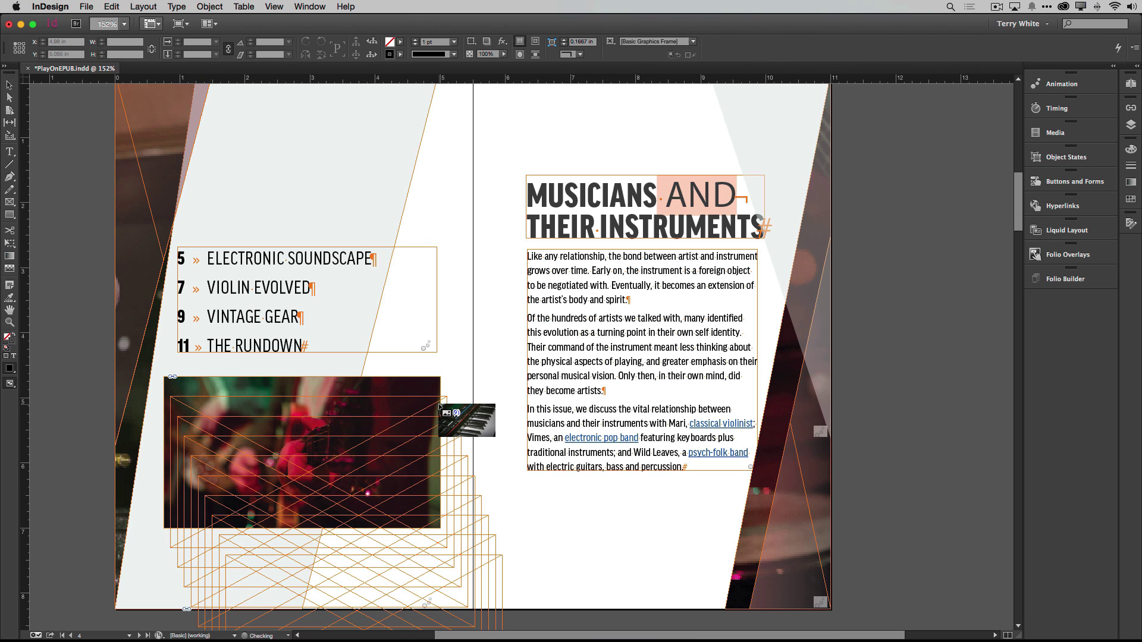
left_click(443, 416)
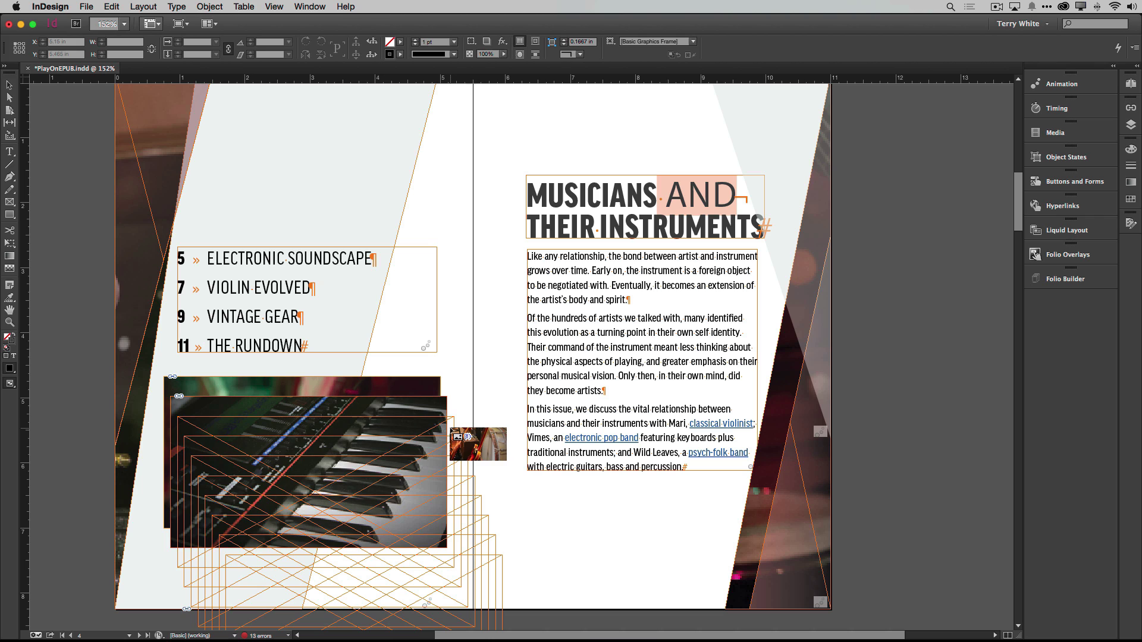
left_click(451, 430)
left_click(458, 446)
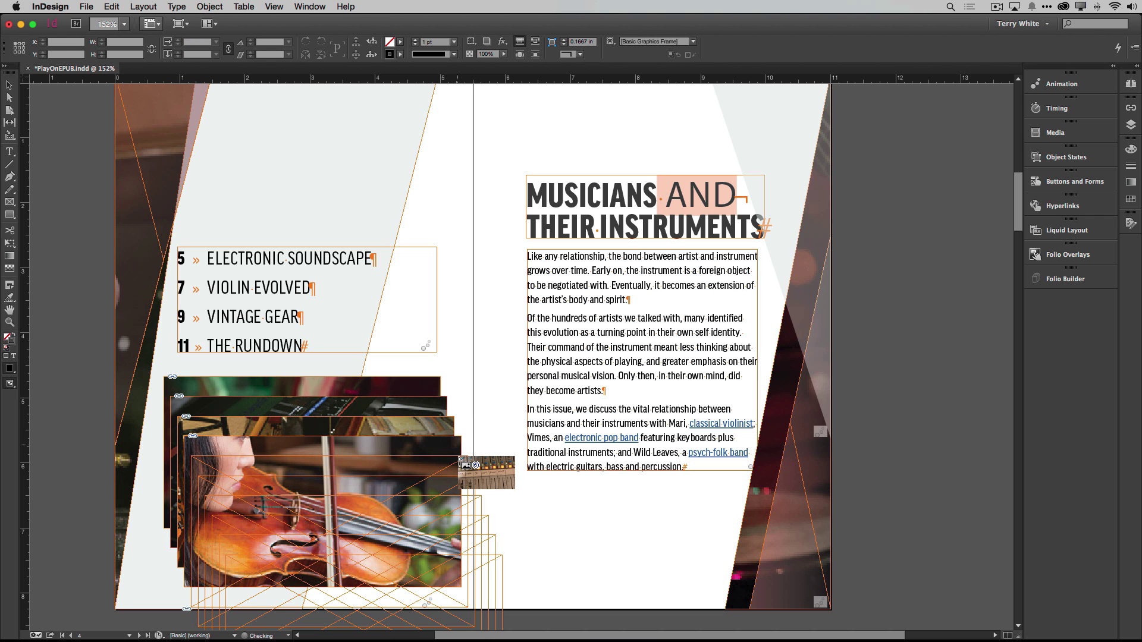
left_click(461, 466)
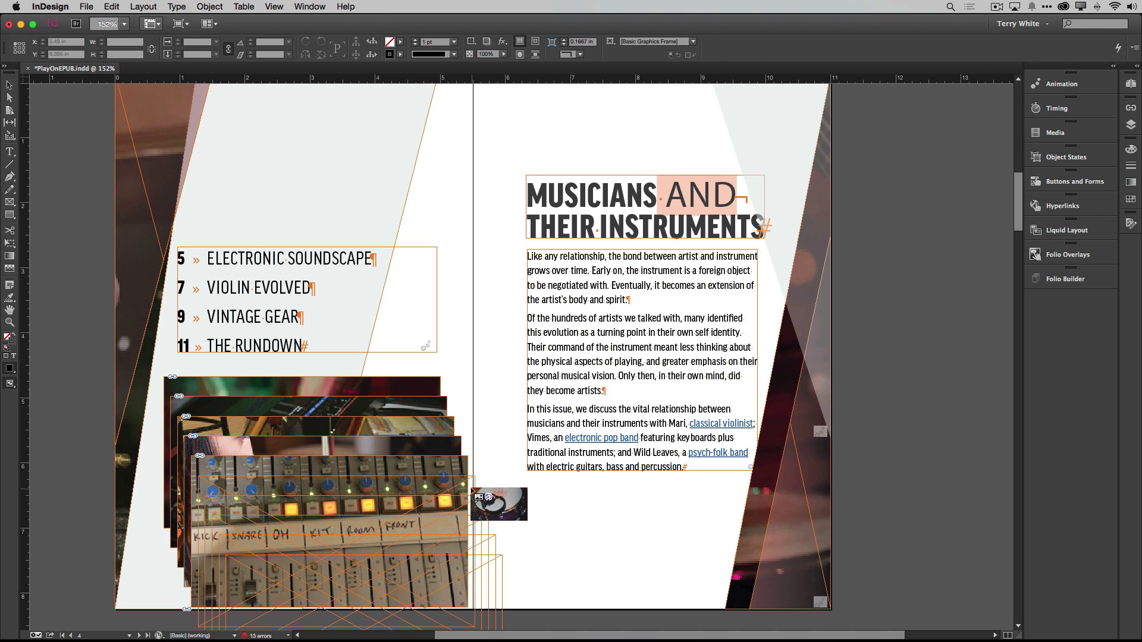
left_click(471, 487)
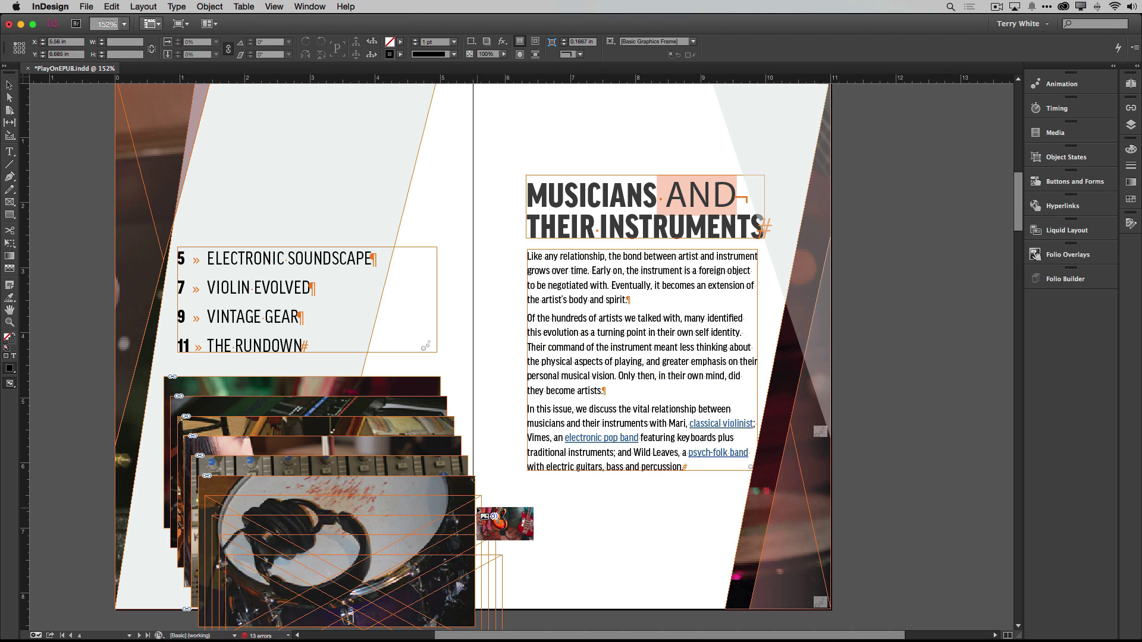
left_click(480, 513)
left_click(486, 530)
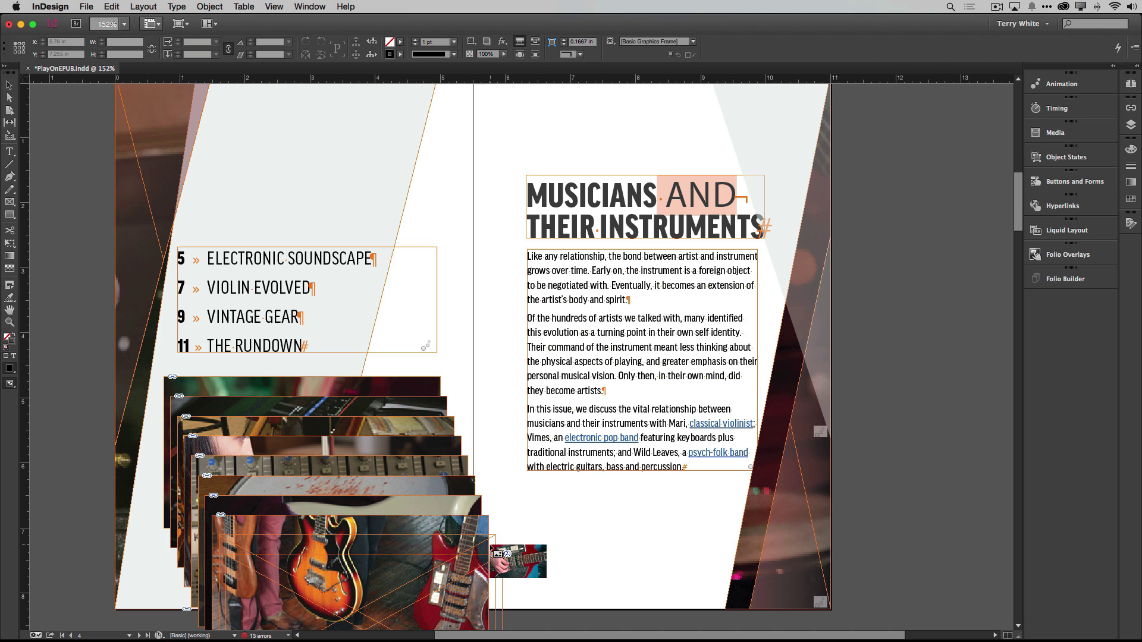
left_click(493, 549)
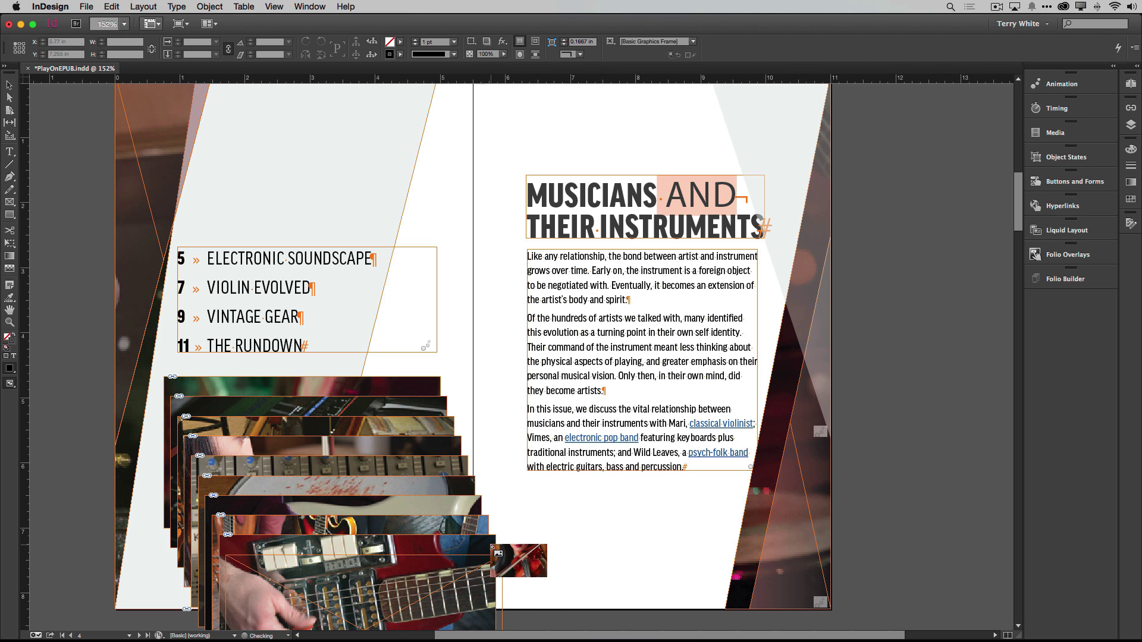
left_click(501, 590)
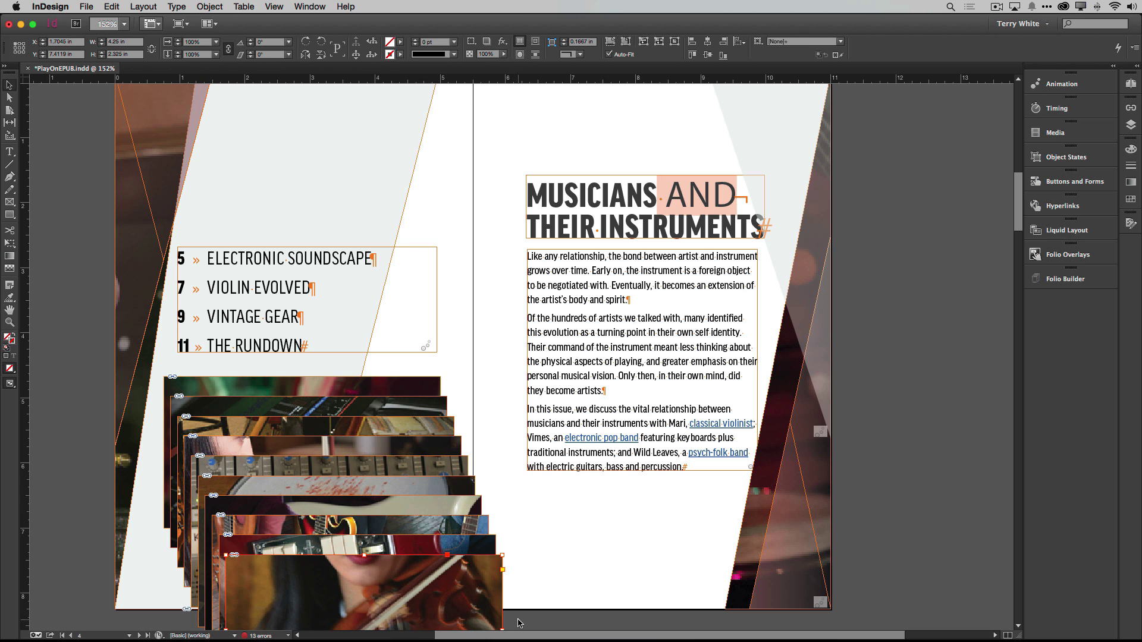
- Select all ten image frames and align their left edges and top edges so they stack exactly
left_click_drag(517, 620, 393, 376)
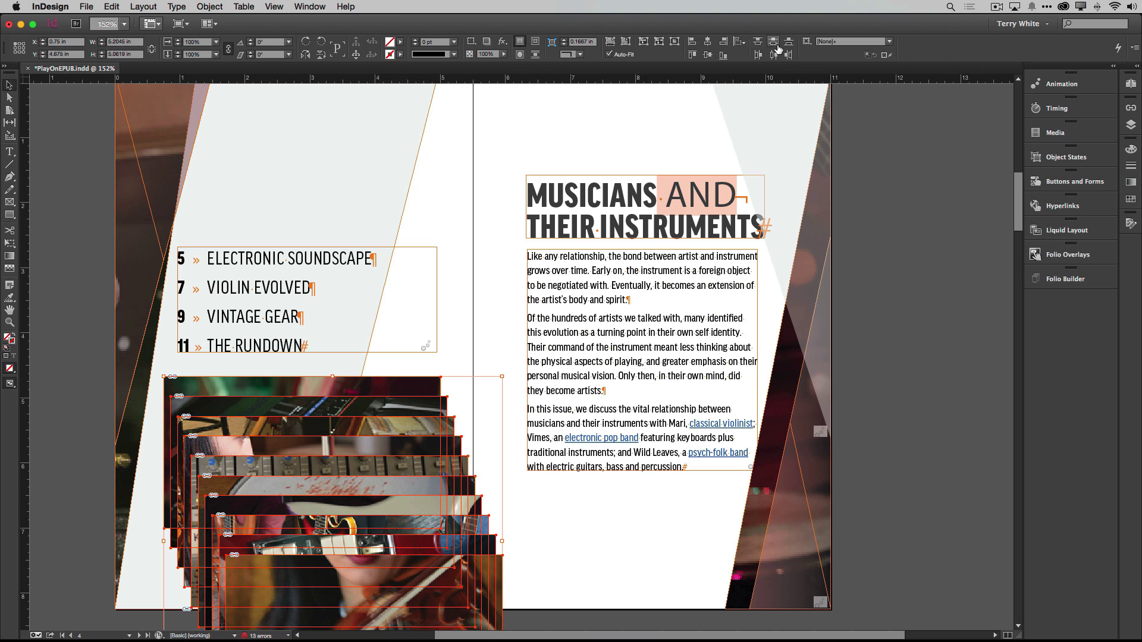
left_click(693, 43)
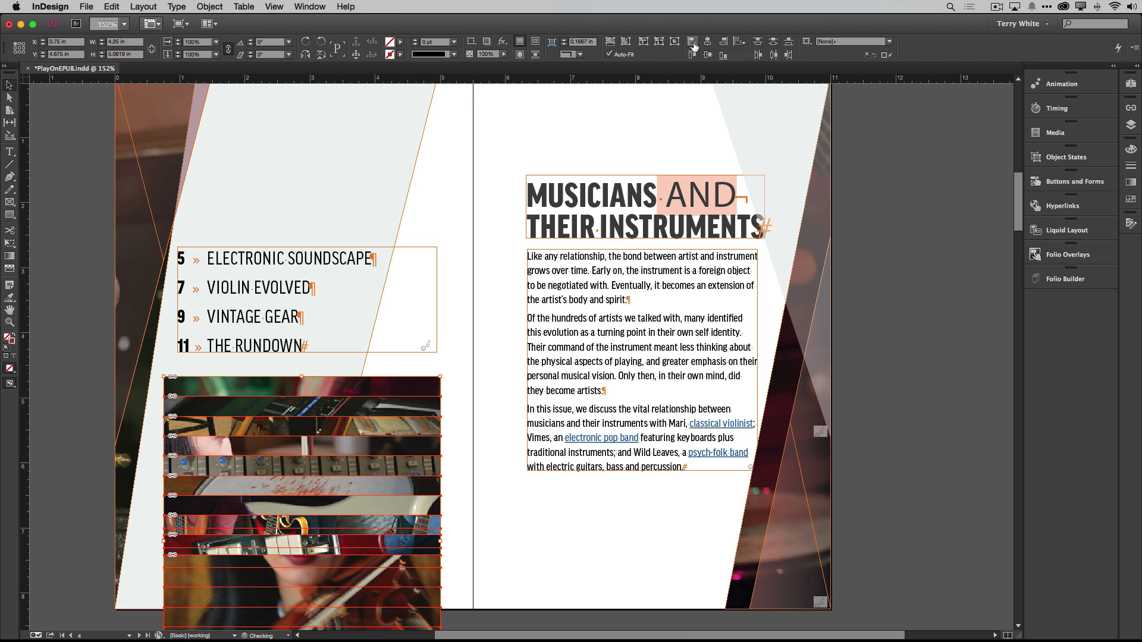
left_click(693, 55)
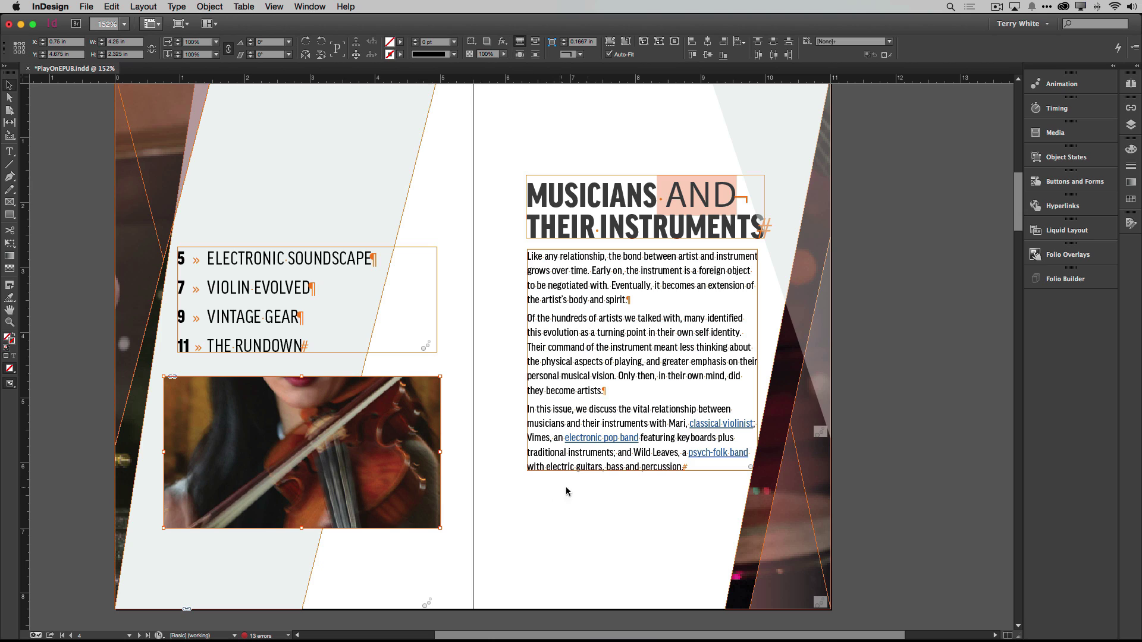
- Convert the stacked images into a multi-state object and name it MusicianSlideshow
left_click(1047, 159)
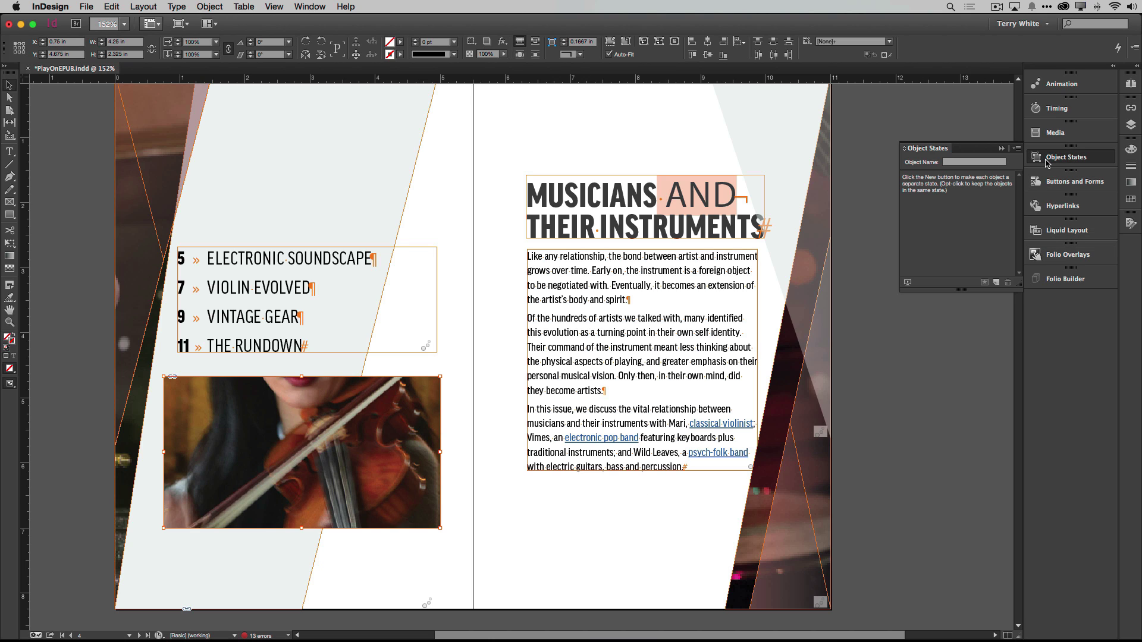
left_click(997, 284)
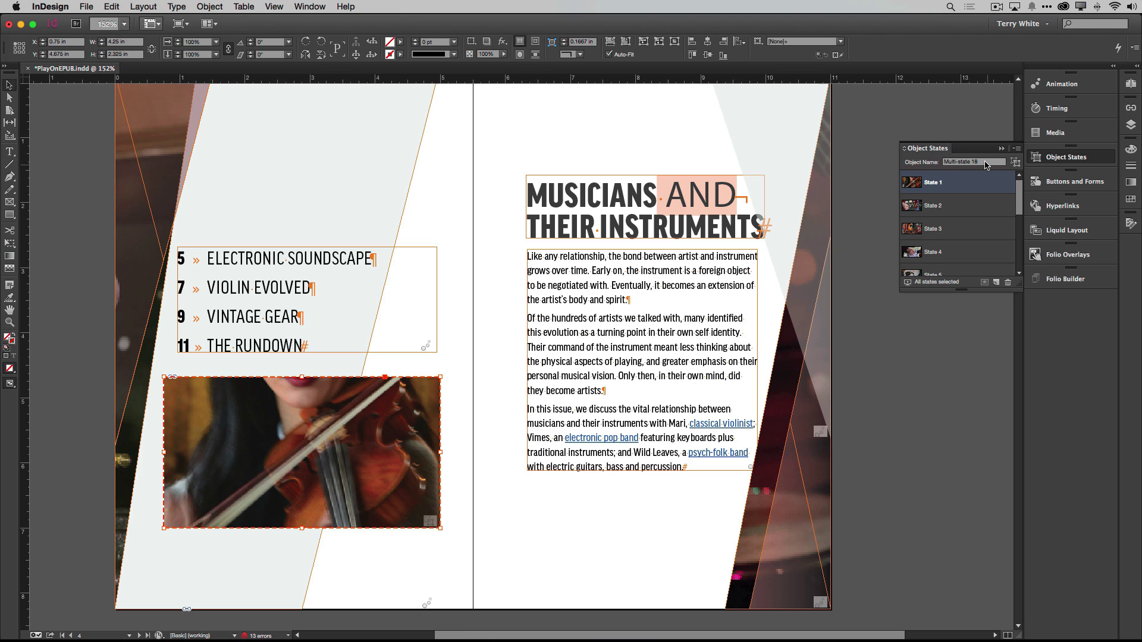
left_click_drag(986, 165, 916, 161)
type("MusicianSlie")
type("eshow")
key("Return")
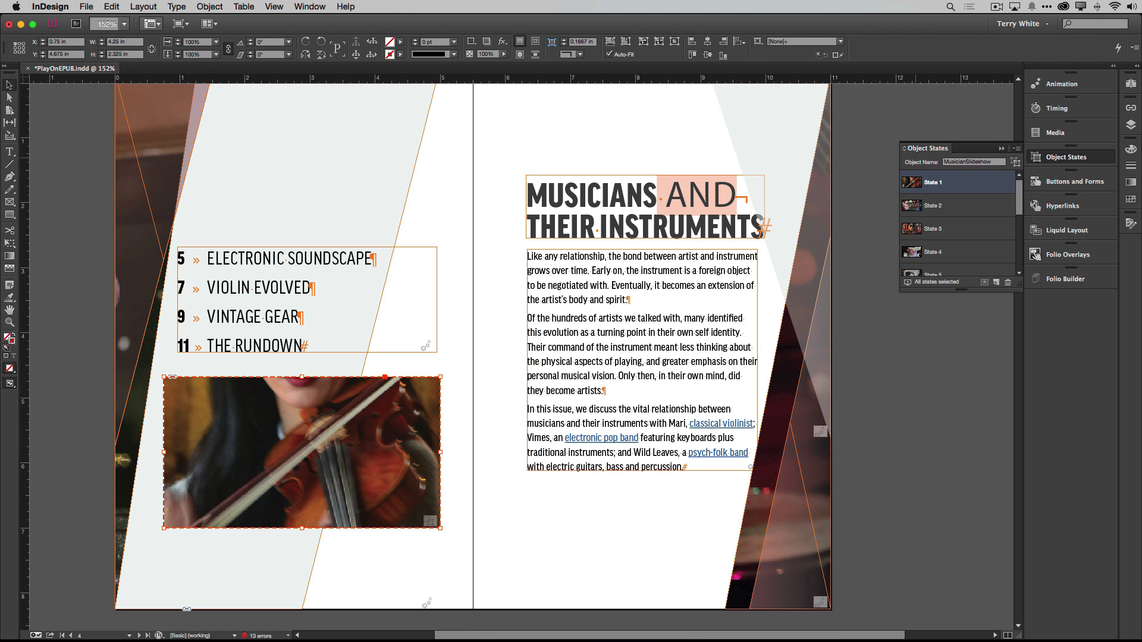
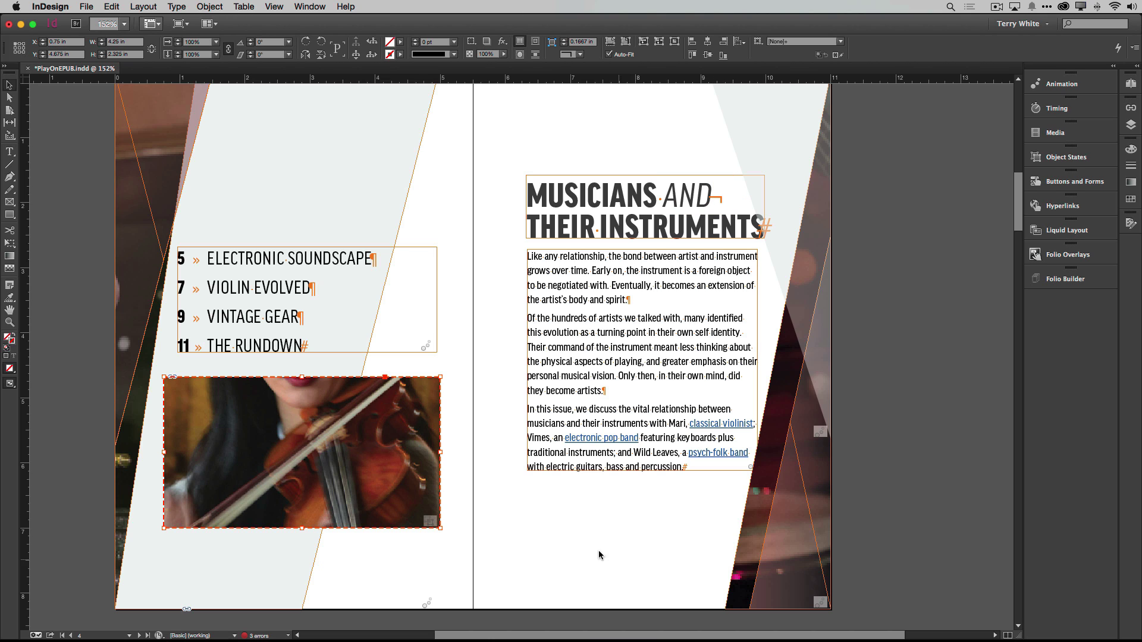
- Draw a square frame about 0.315 in wide over the slideshow image and give it a 1.5 pt [Paper] stroke
left_click(8, 203)
left_click_drag(237, 423, 258, 447)
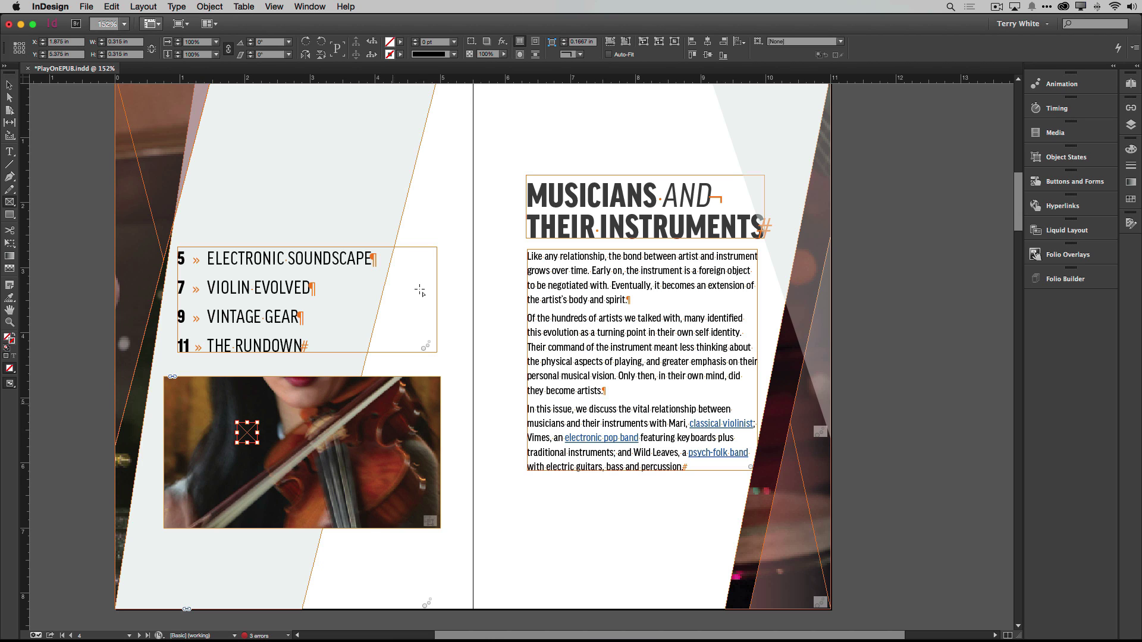
left_click(399, 55)
left_click(322, 105)
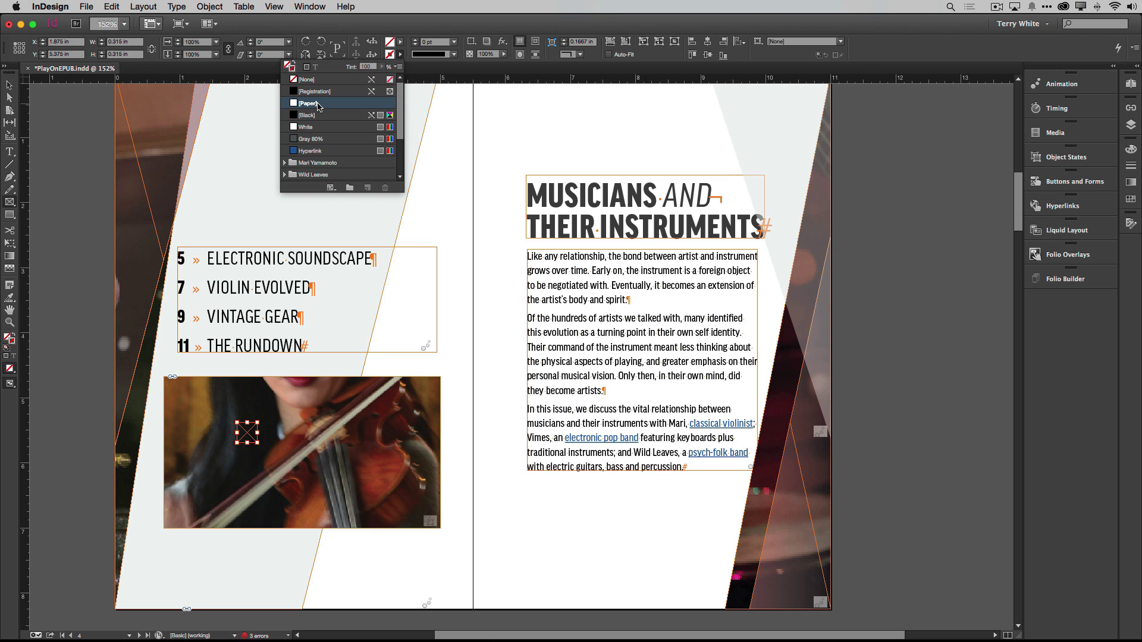
left_click(441, 43)
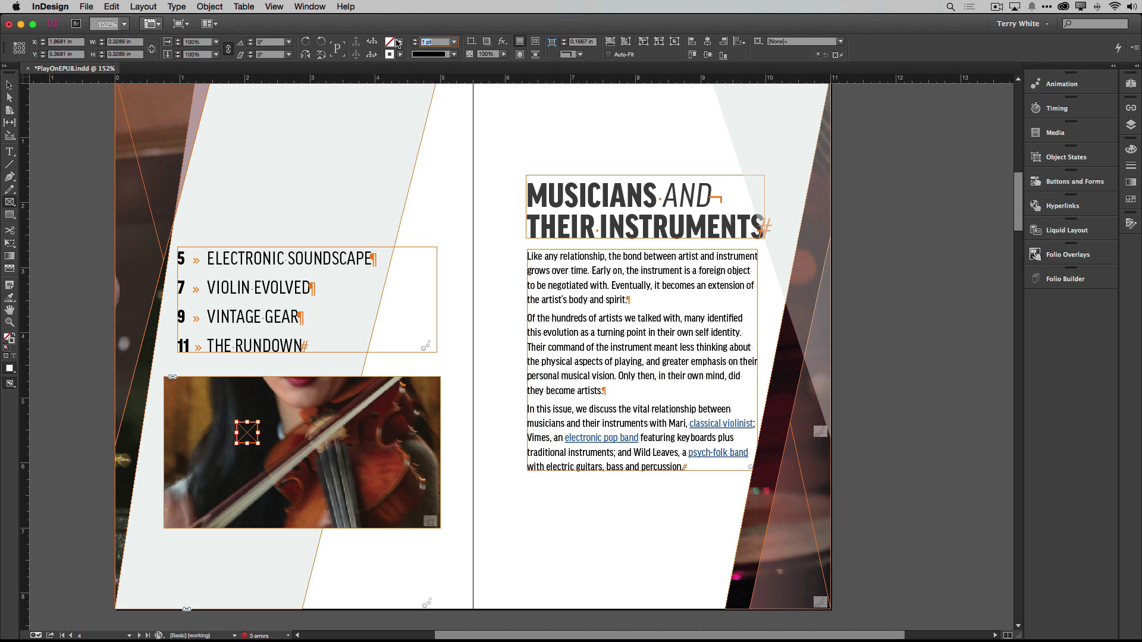
type("1.5")
key("Tab")
- Rotate the small square 45° clockwise into a diamond and cut its path at the top and bottom corners
left_click(12, 85)
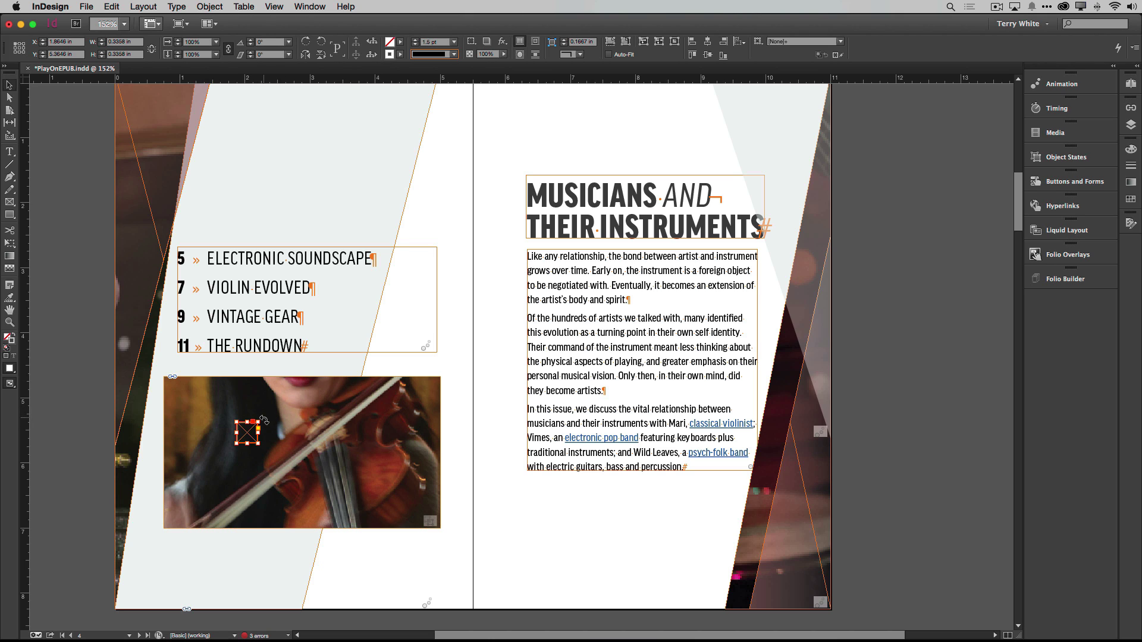
left_click_drag(264, 420, 267, 441)
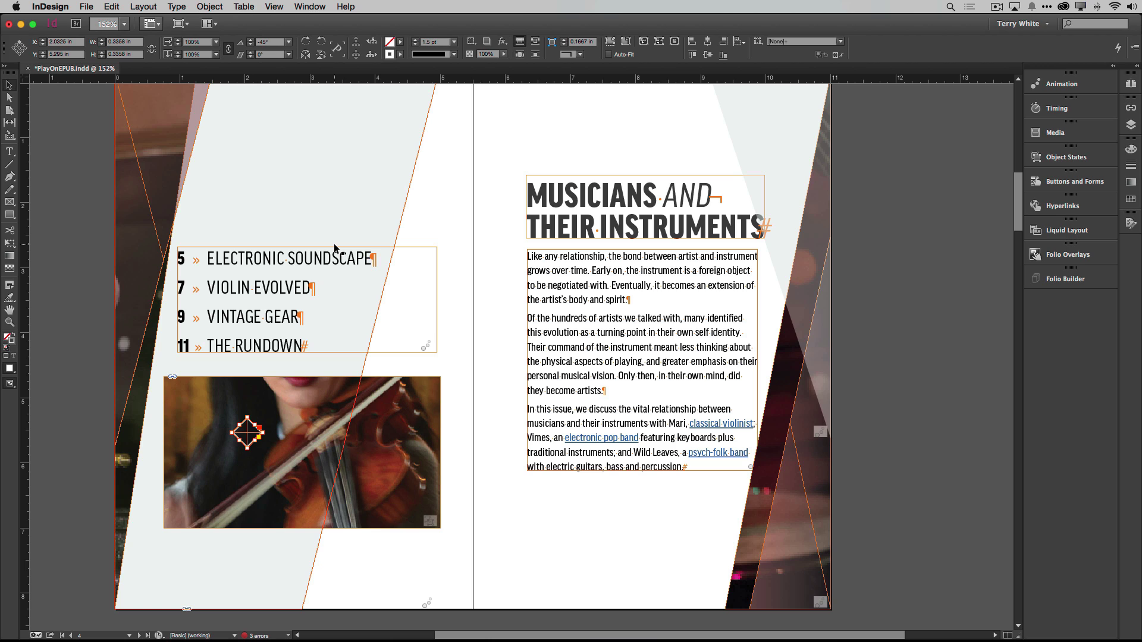
left_click(9, 231)
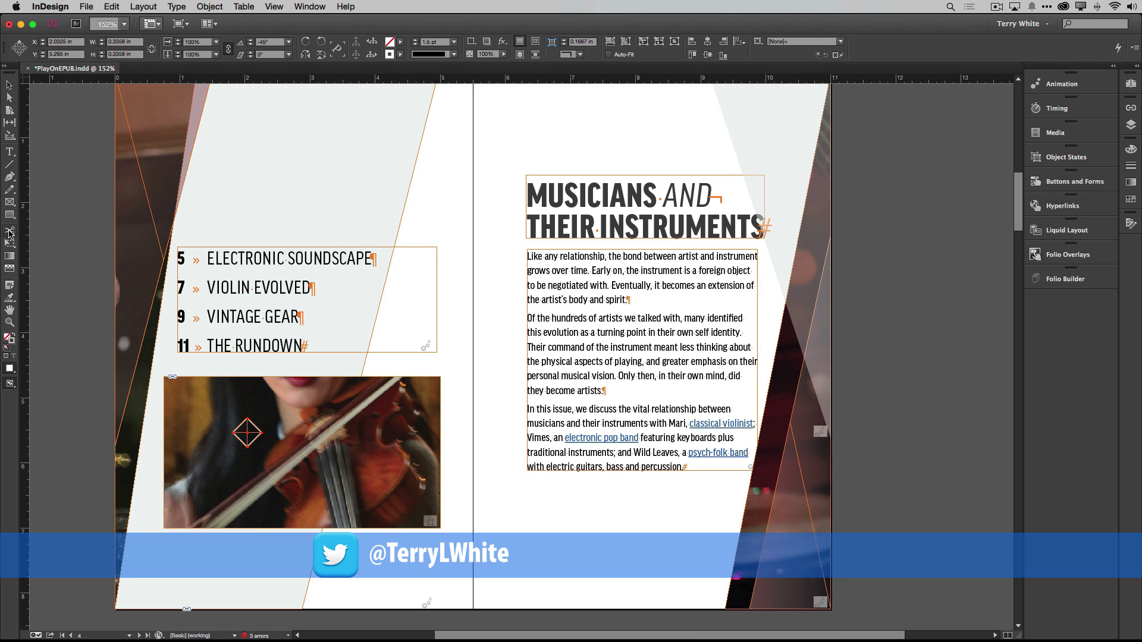
left_click(247, 417)
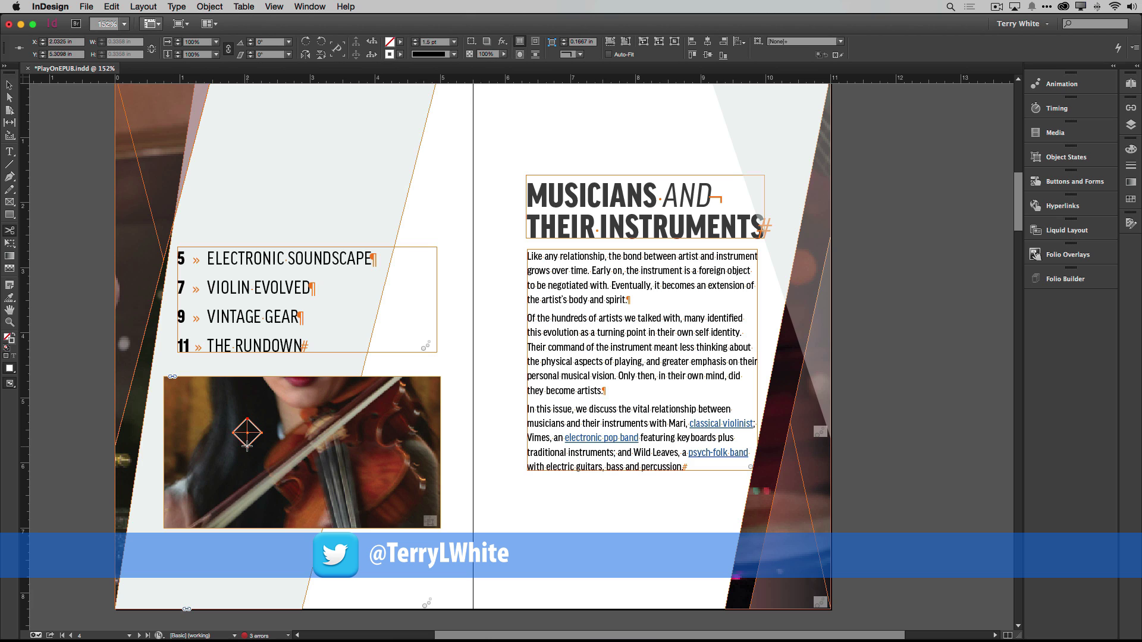
left_click(247, 446)
- Separate the diamond halves, moving the right arrow near the image's right edge and the left arrow near its left edge
left_click(9, 86)
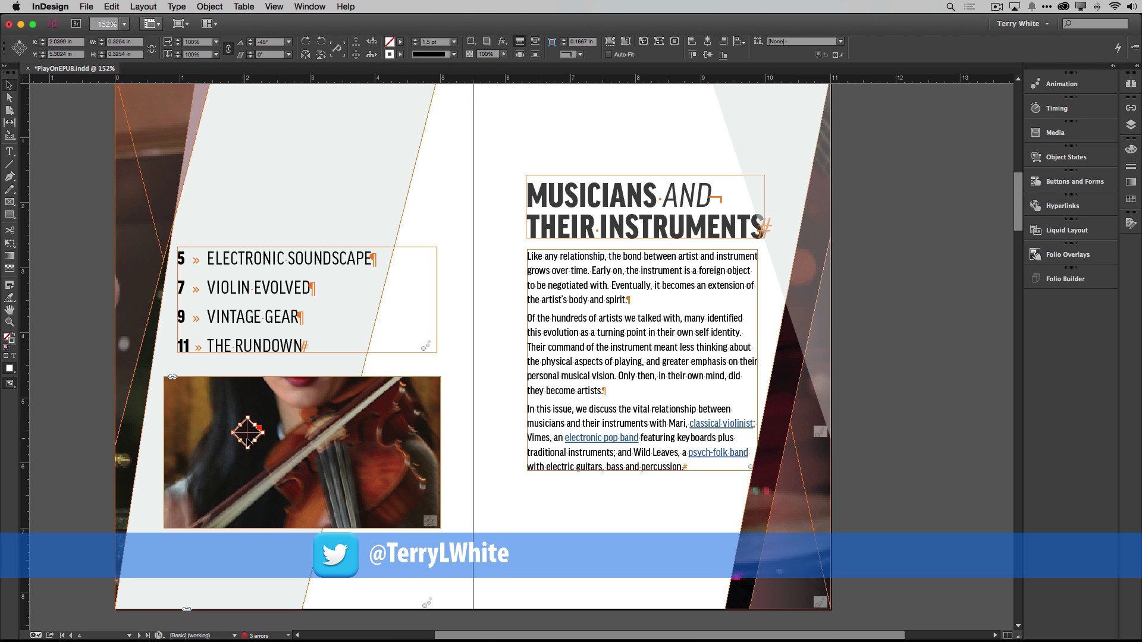
left_click_drag(259, 438, 422, 468)
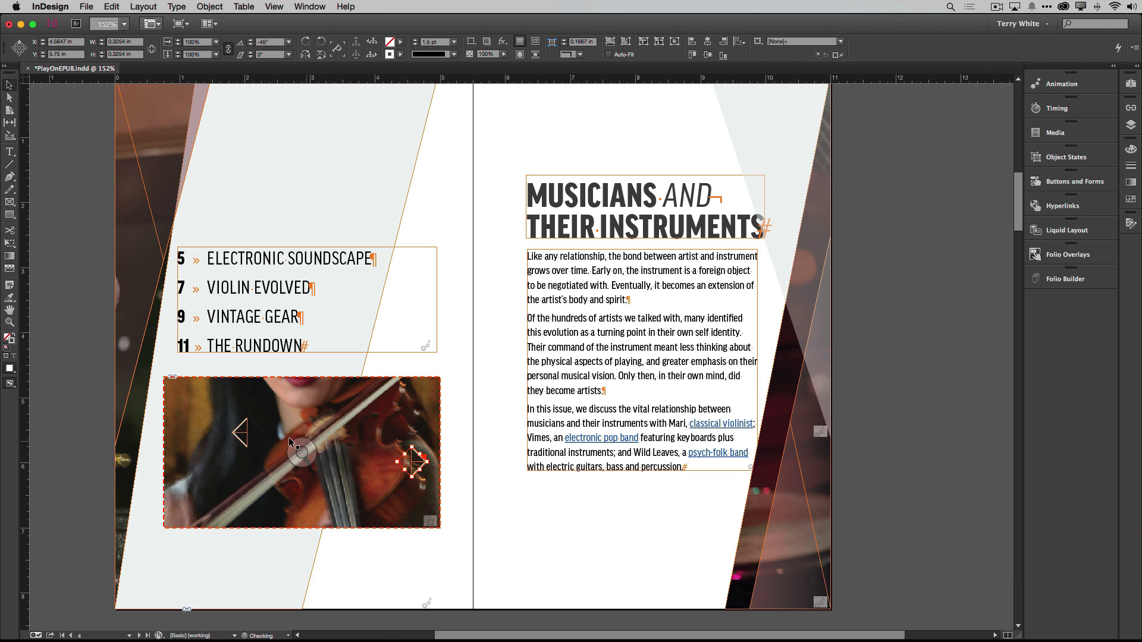
left_click_drag(240, 442, 177, 472)
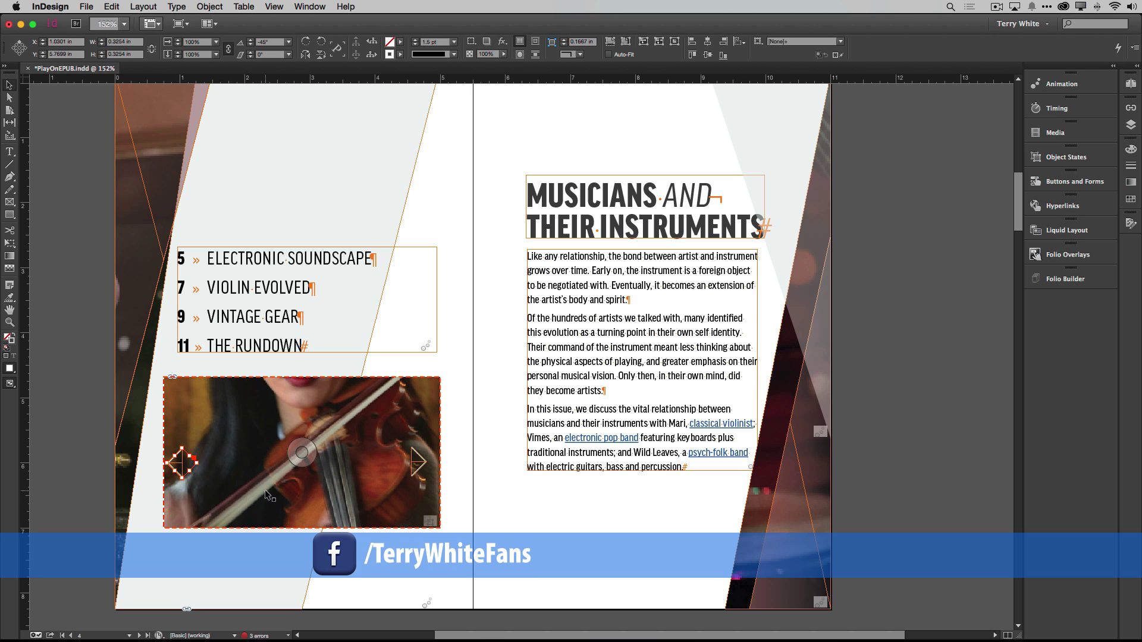
- Align the top edges of both arrows and nudge the pair slightly right to centre it across the slideshow image
left_click(418, 472, "shift")
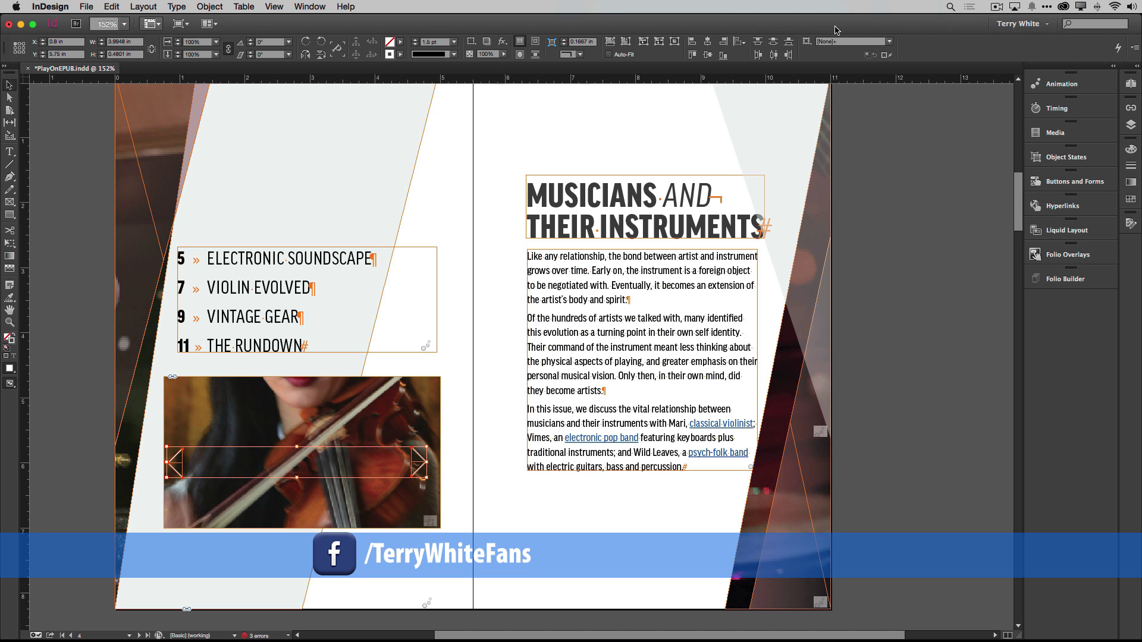
left_click(693, 56)
key("Right")
key("Right")
key("Right")
key("Right")
key("Right")
key("Right")
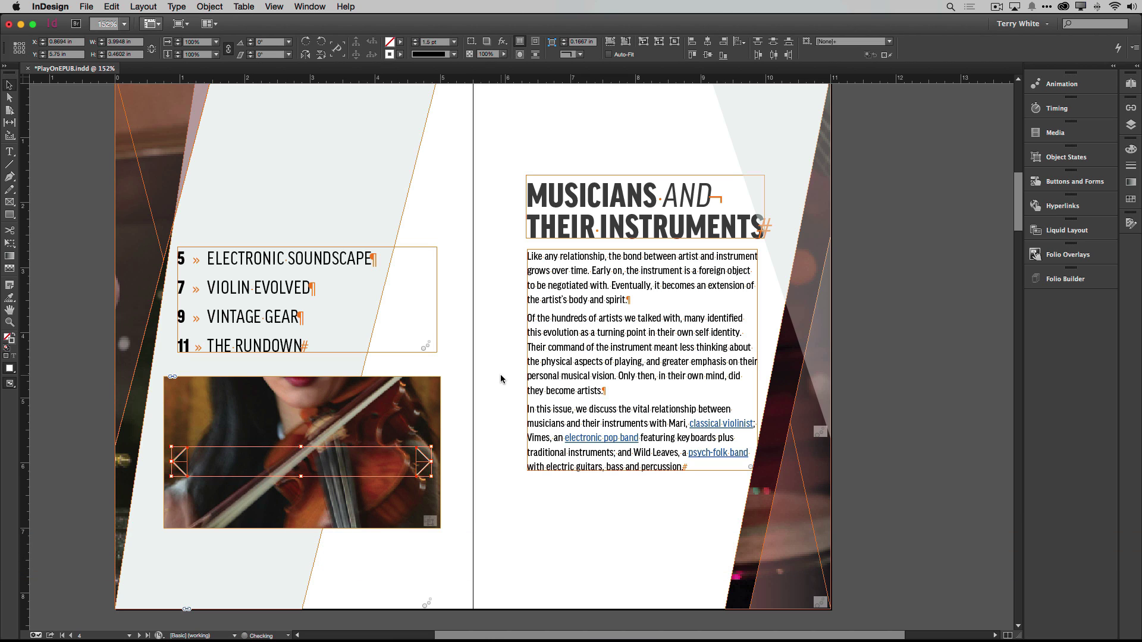
left_click(462, 476)
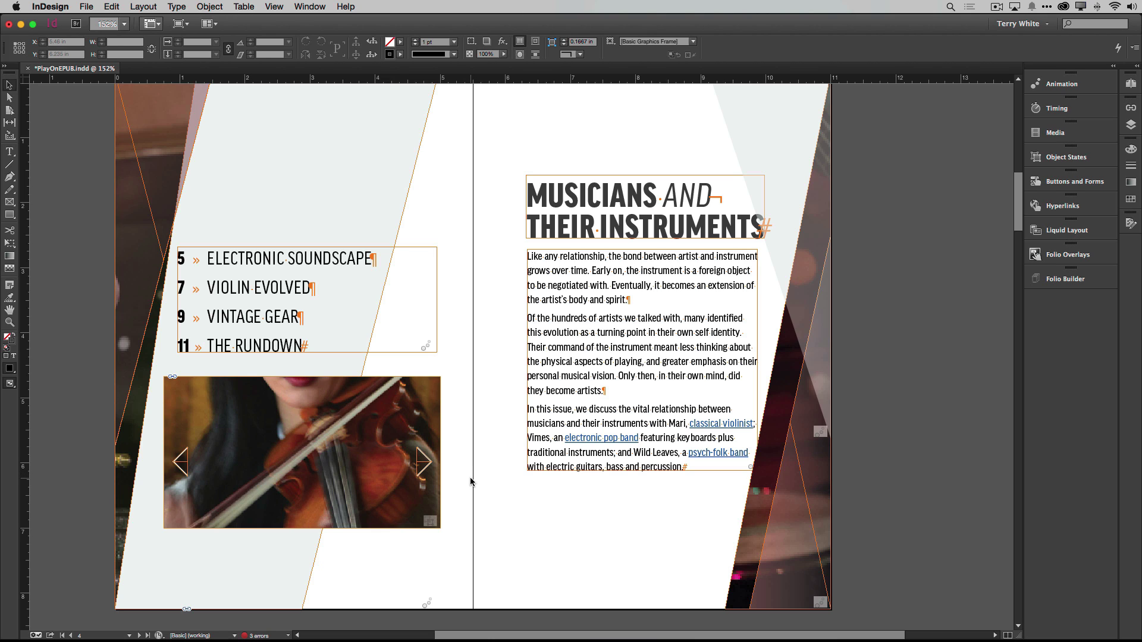
- Convert the left arrow on the slideshow image into a button and name it "Left Nav MusSlideshow"
left_click(183, 460)
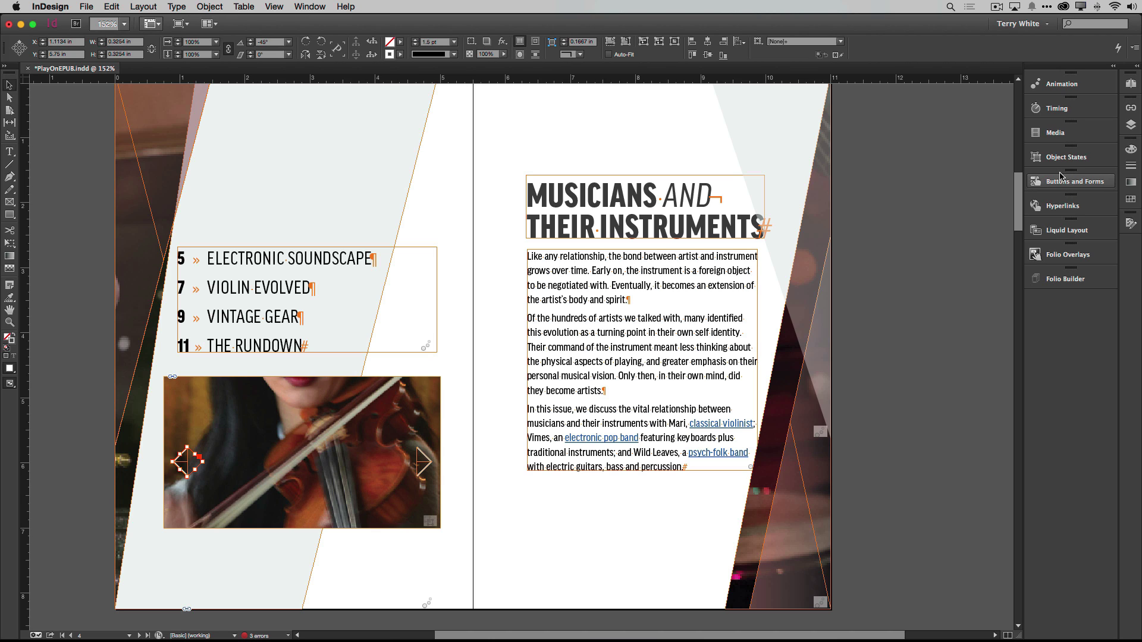
left_click(1023, 24)
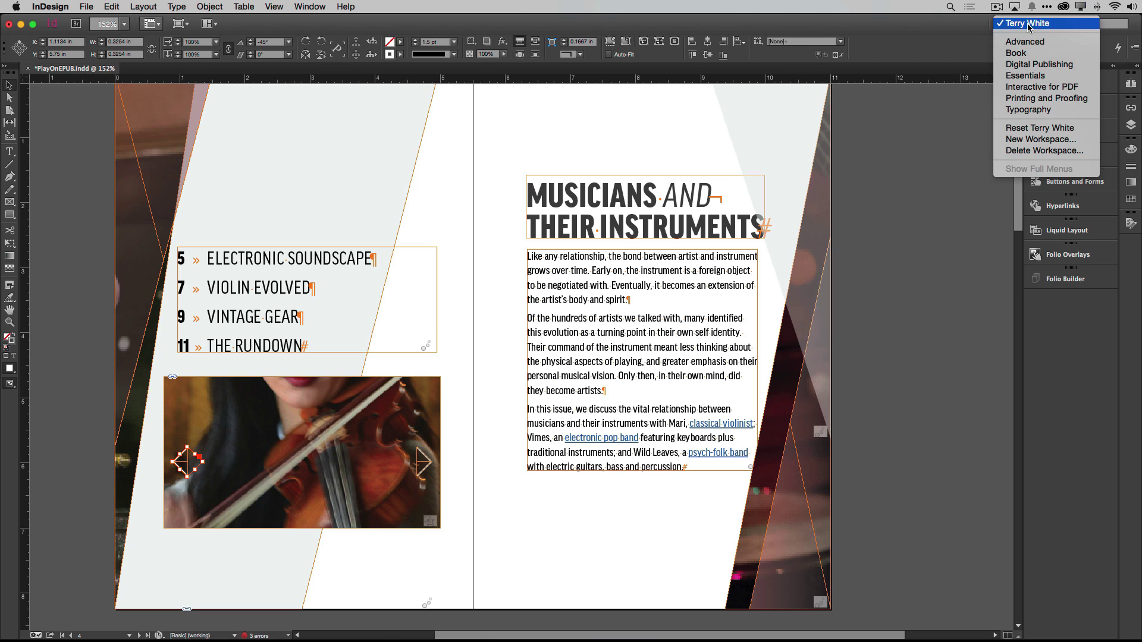
left_click(1043, 65)
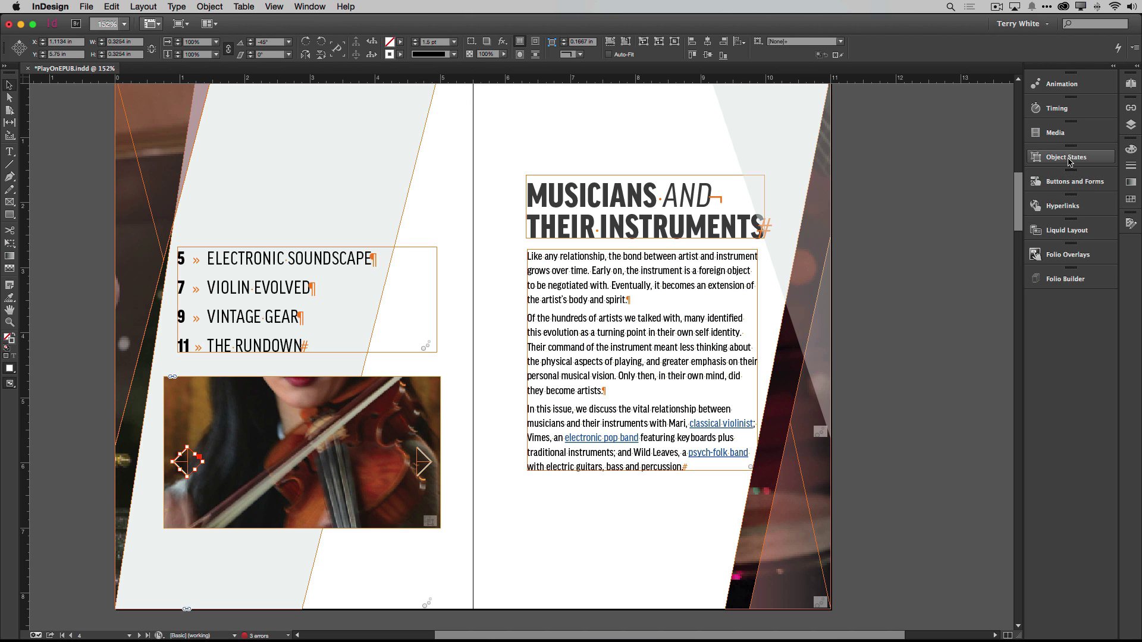
left_click(1068, 187)
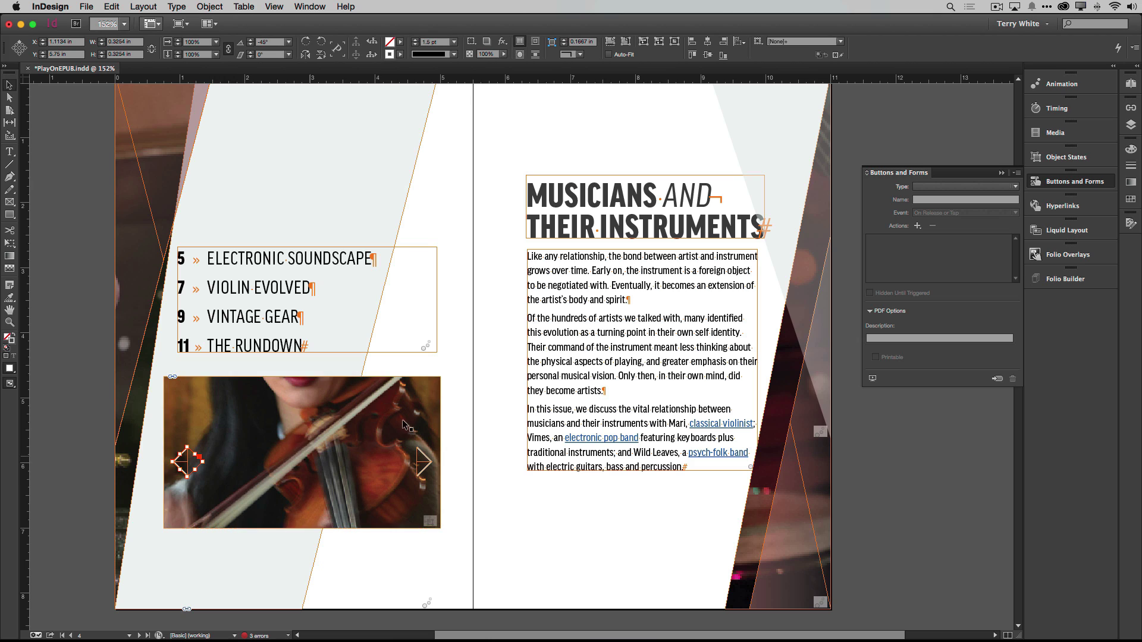
left_click(937, 188)
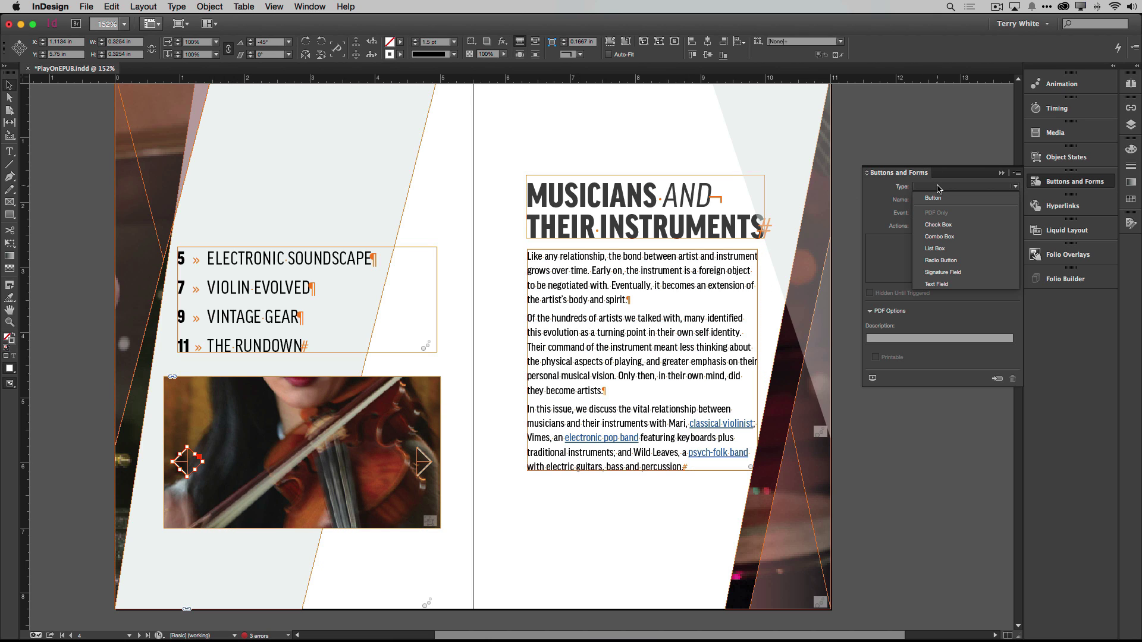
left_click(937, 198)
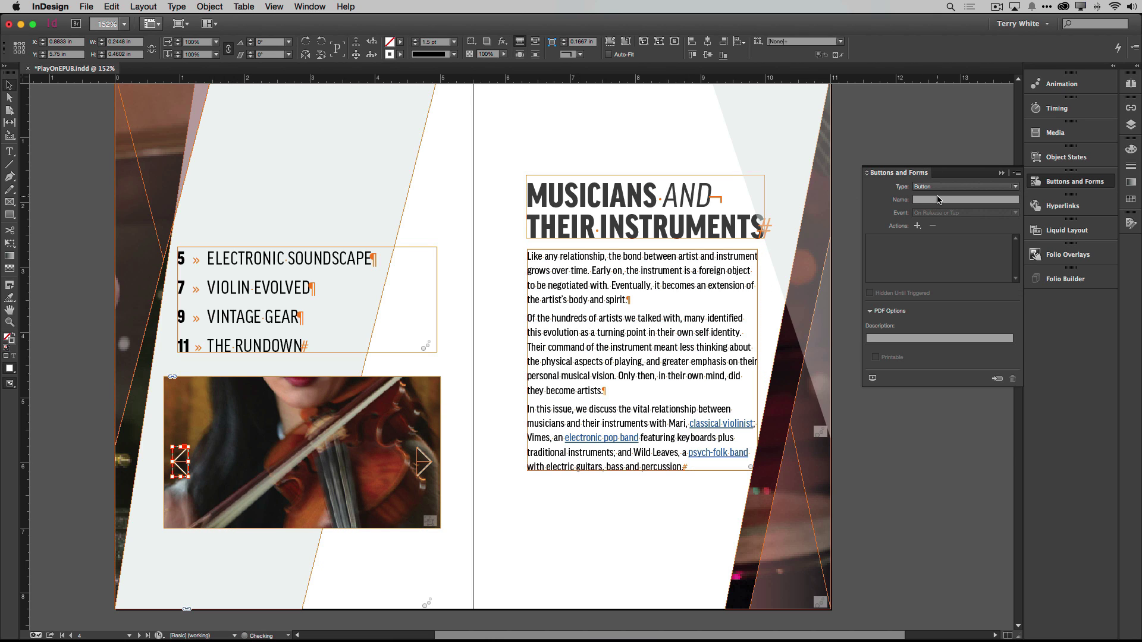
left_click(942, 201)
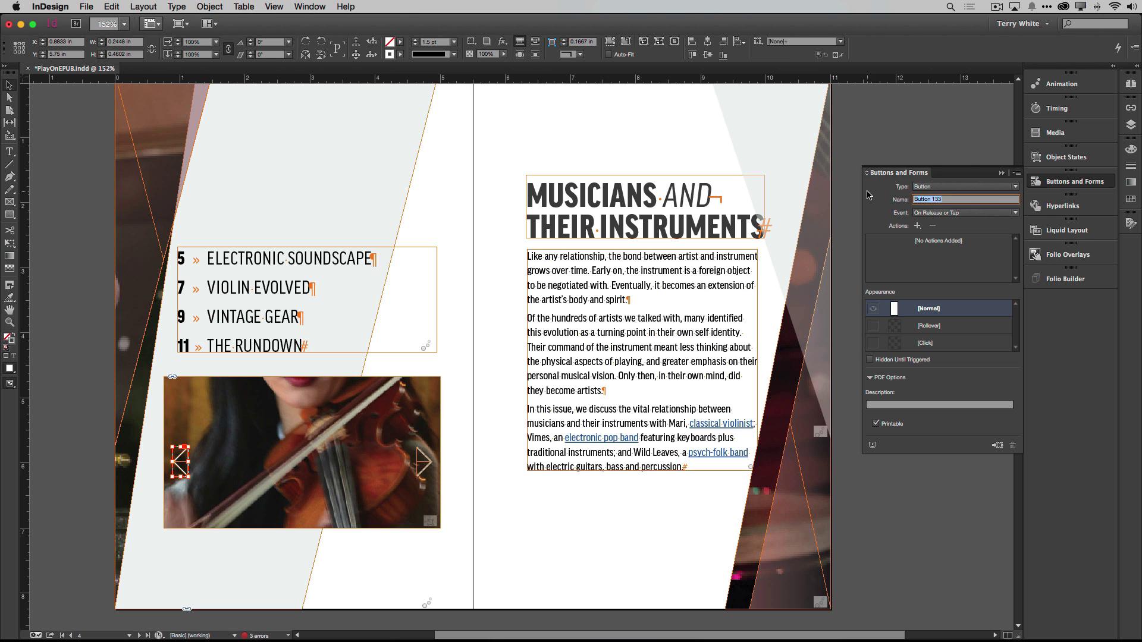
type("Left Nav MusSlideshow")
key("Return")
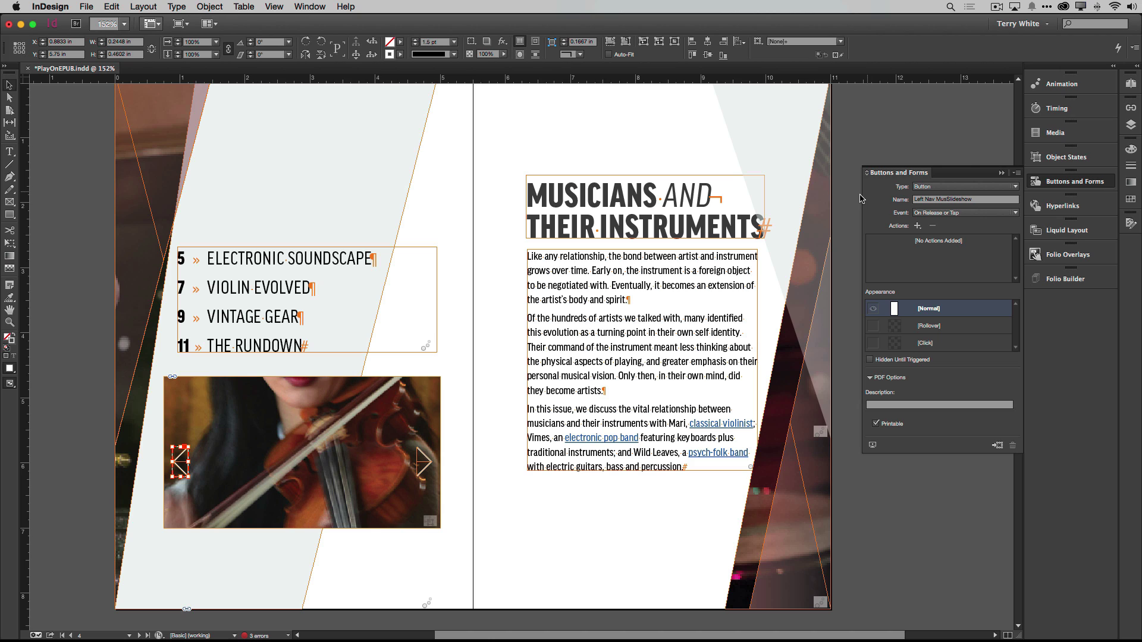
- Give the left arrow button a Go To Previous State action targeting the MusicianSlideshow object
left_click(918, 226)
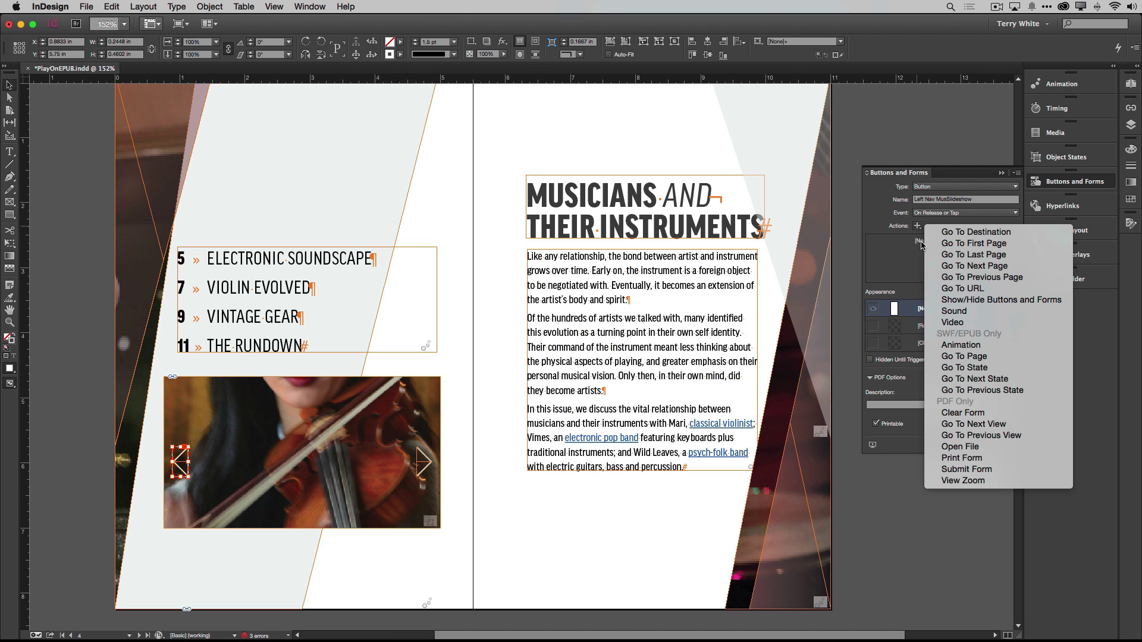
left_click(979, 392)
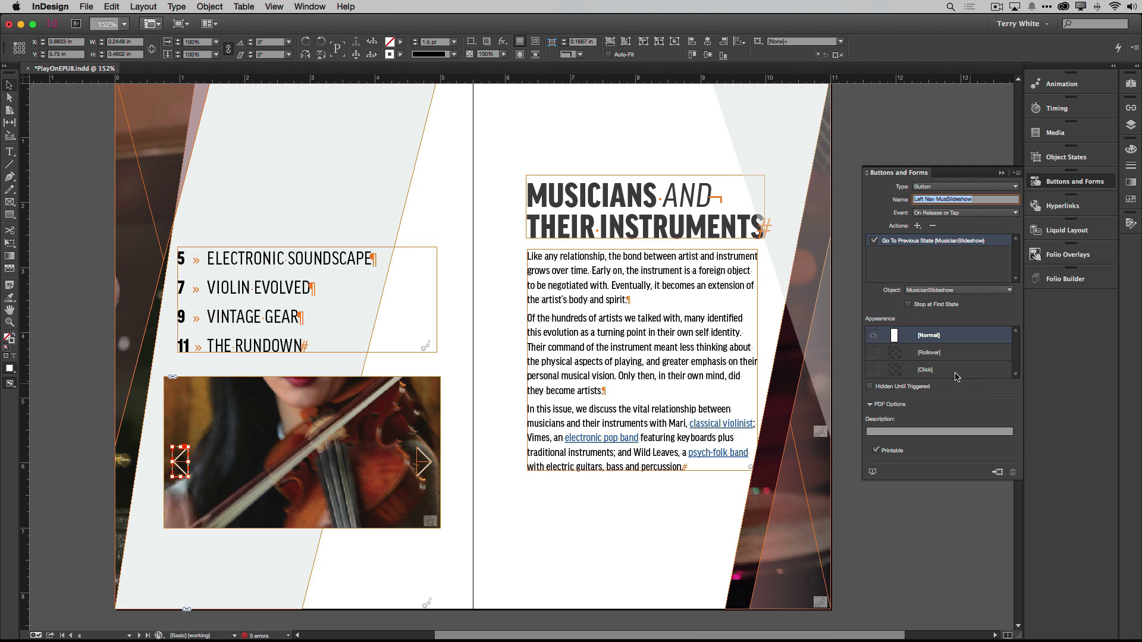
left_click(951, 291)
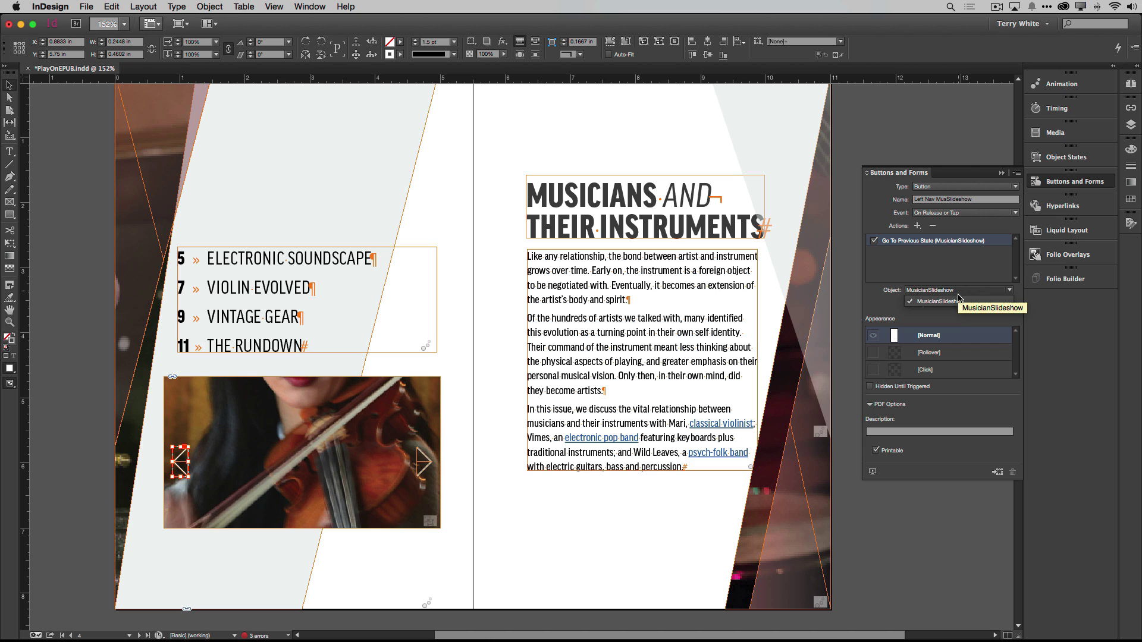
left_click(878, 303)
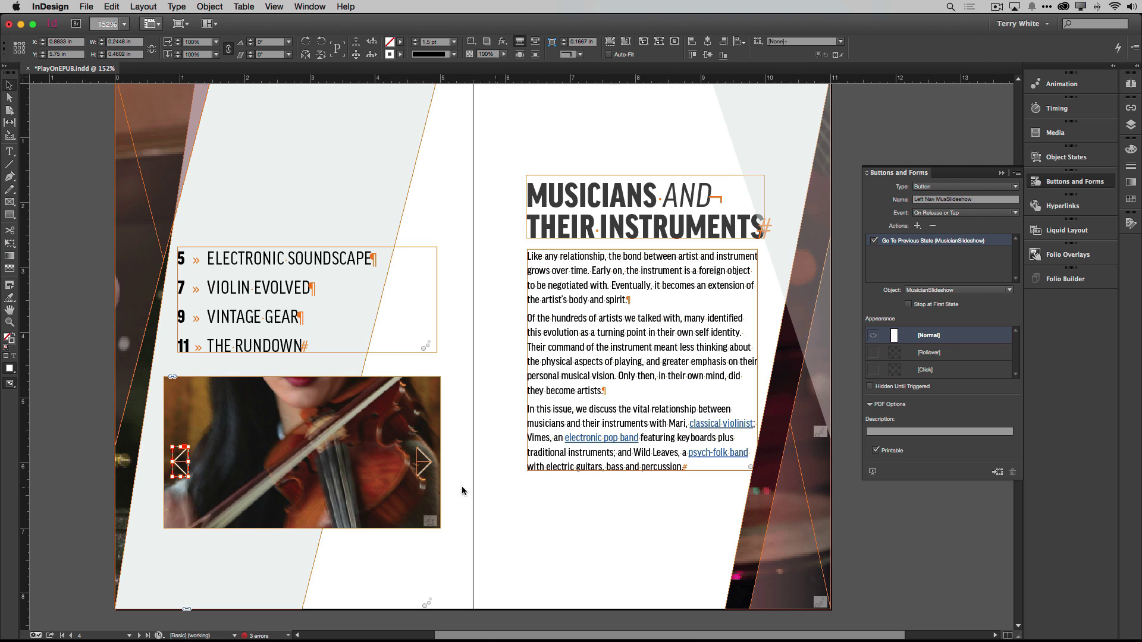
- Convert the right arrow on the slideshow image into a button and name it "Right Nav MusSlideshow"
left_click(427, 468)
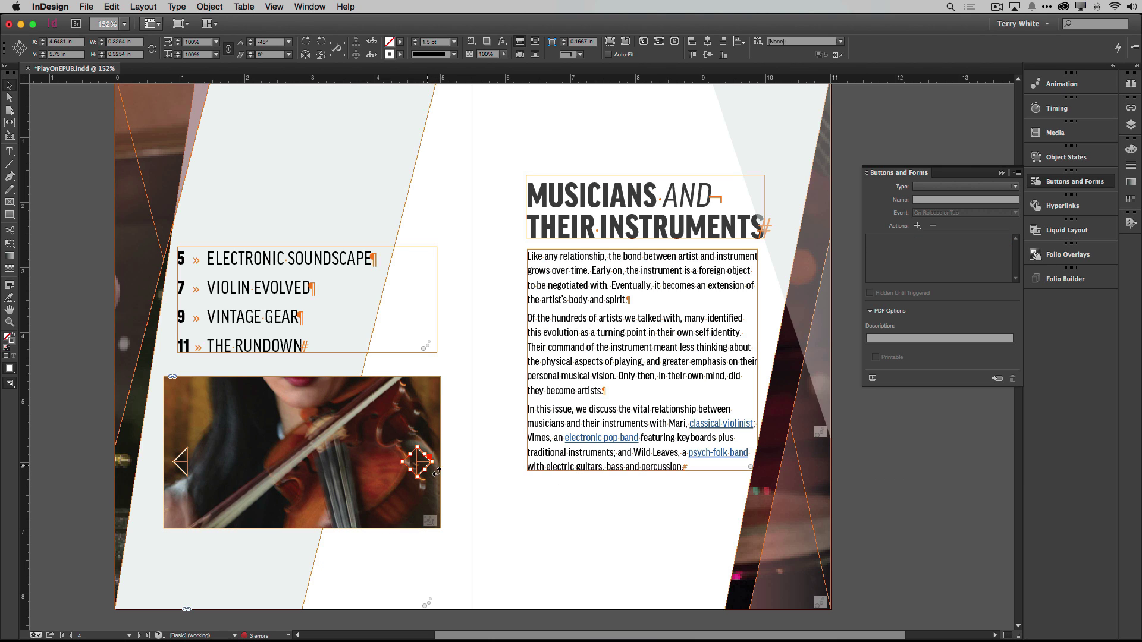
left_click(945, 188)
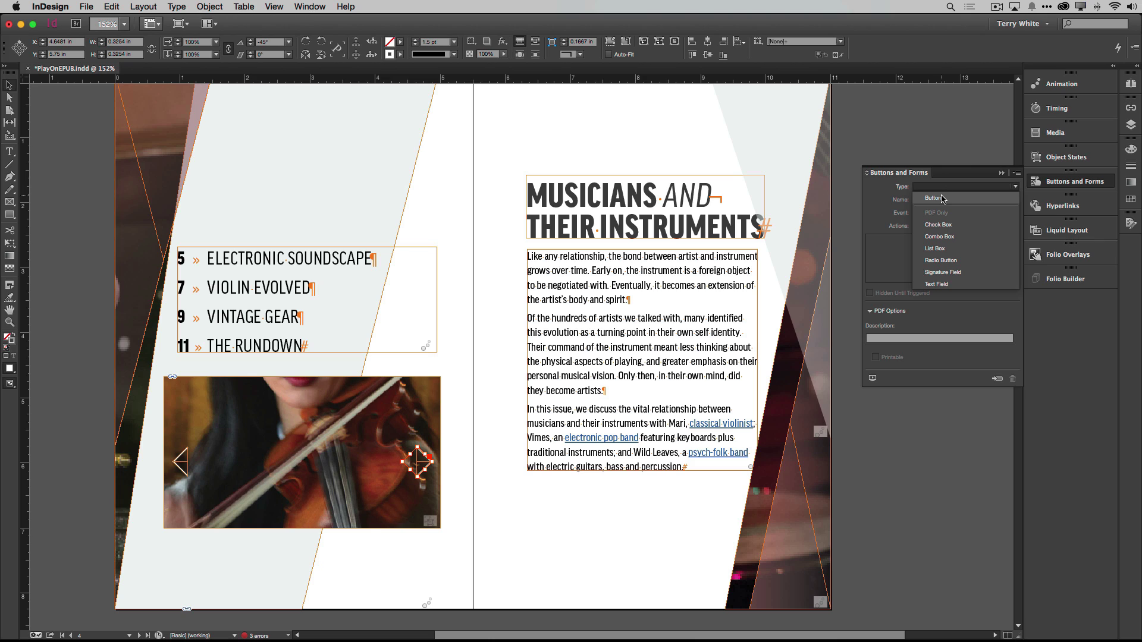
left_click(942, 199)
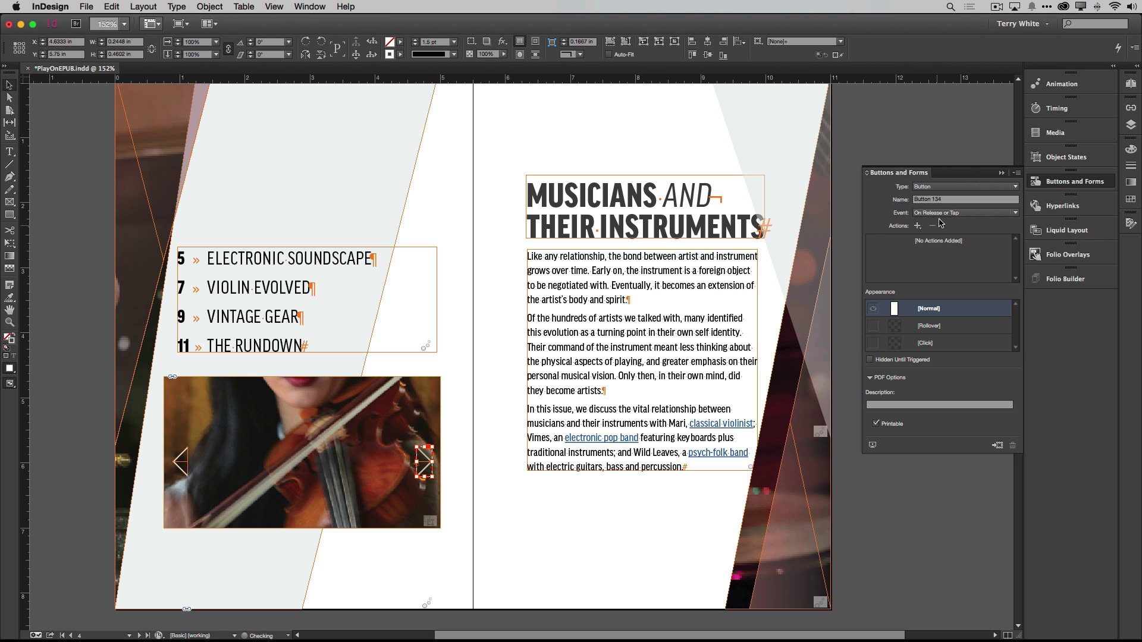
left_click_drag(948, 204, 873, 198)
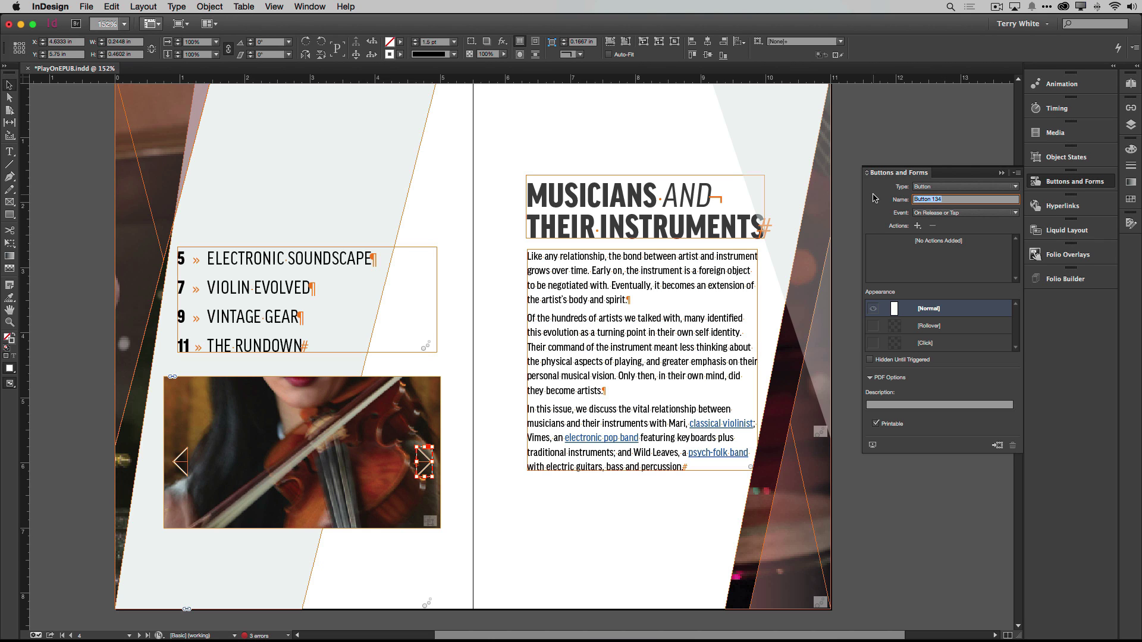
type("Right Nav MusSlideshow")
key("Return")
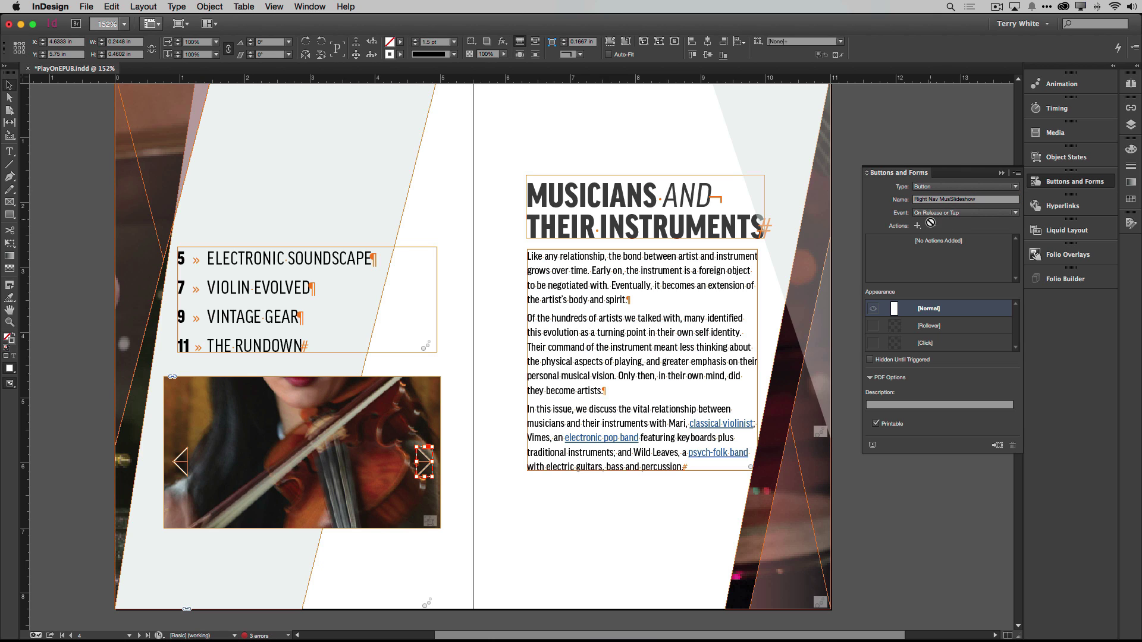
- Give the right arrow button a Go To Next State action for MusicianSlideshow and deselect it
left_click(918, 226)
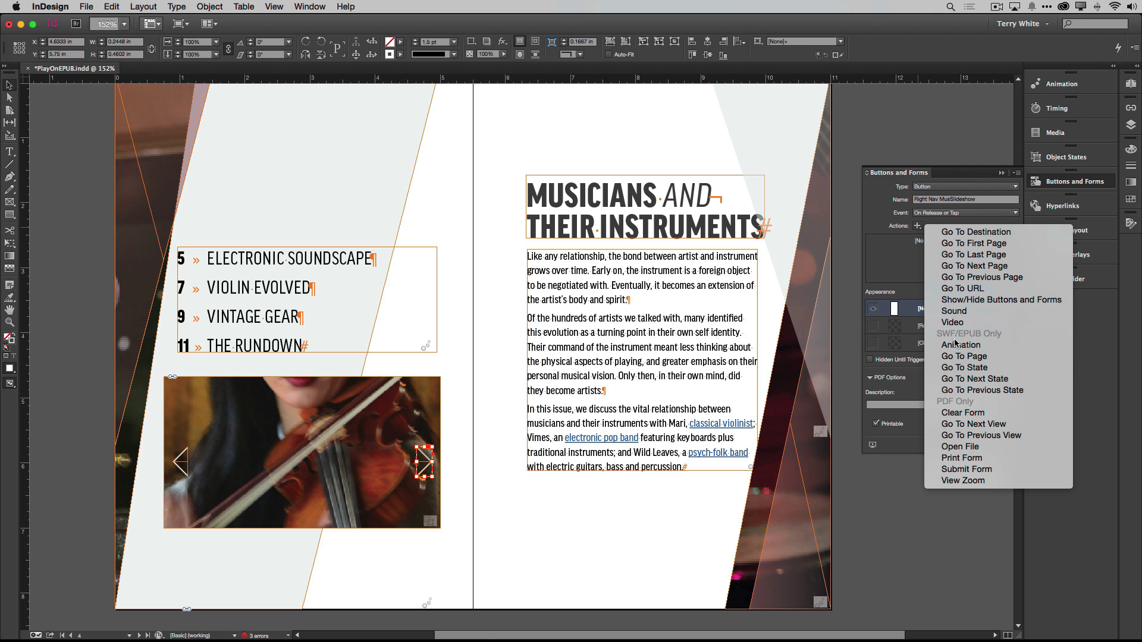
left_click(963, 381)
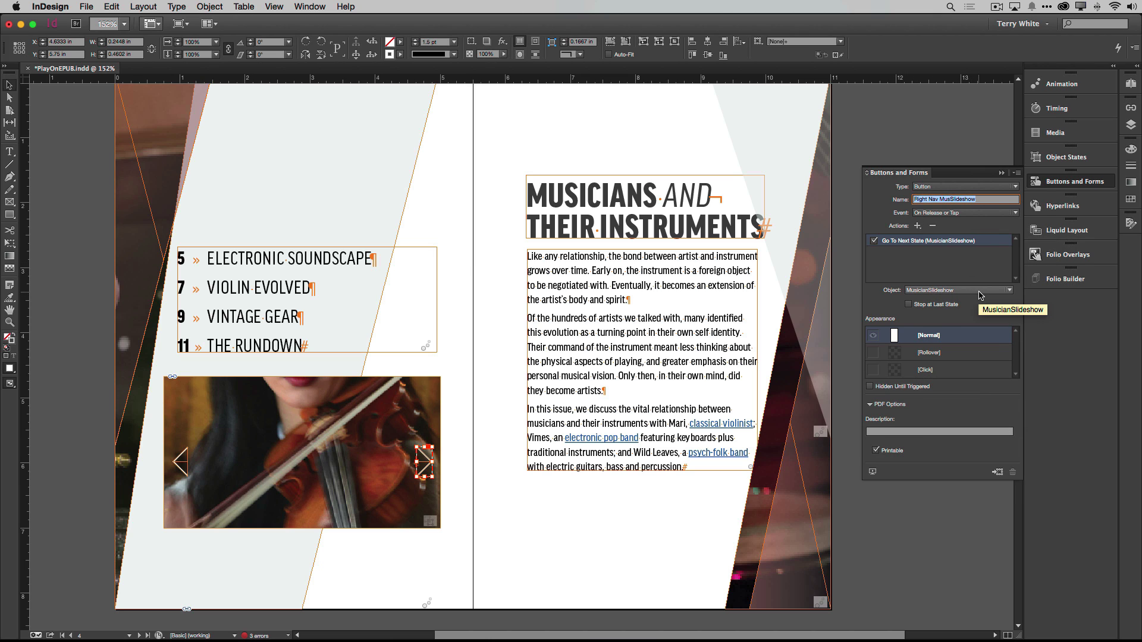
left_click(466, 458)
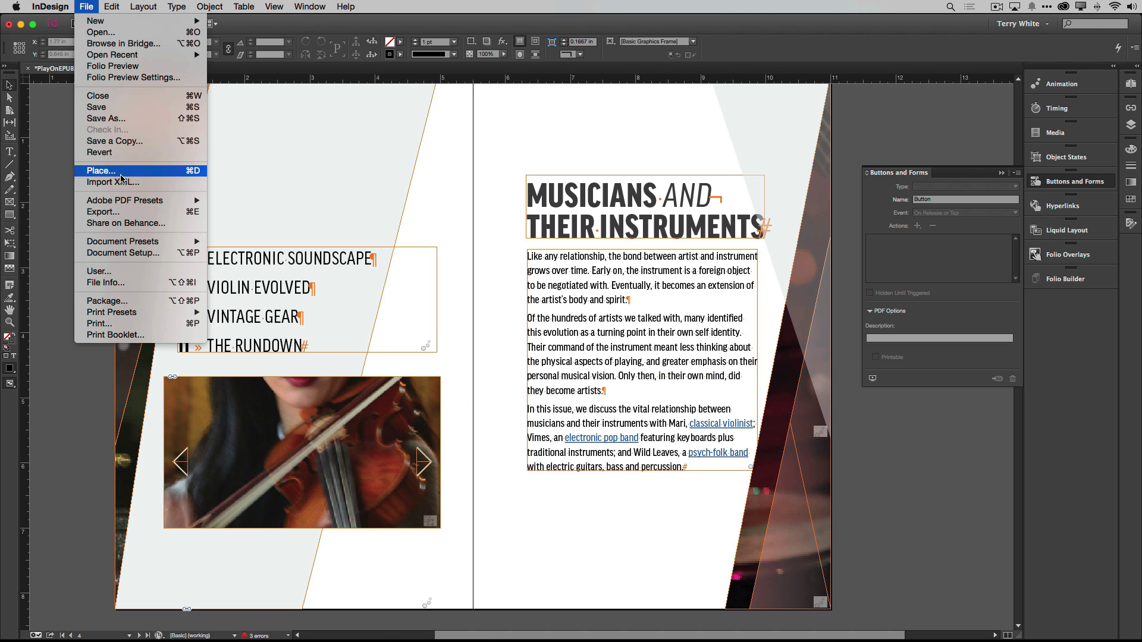
- Start exporting the document to the Desktop as "PlayOn" in EPUB (Fixed Layout) format
left_click(134, 212)
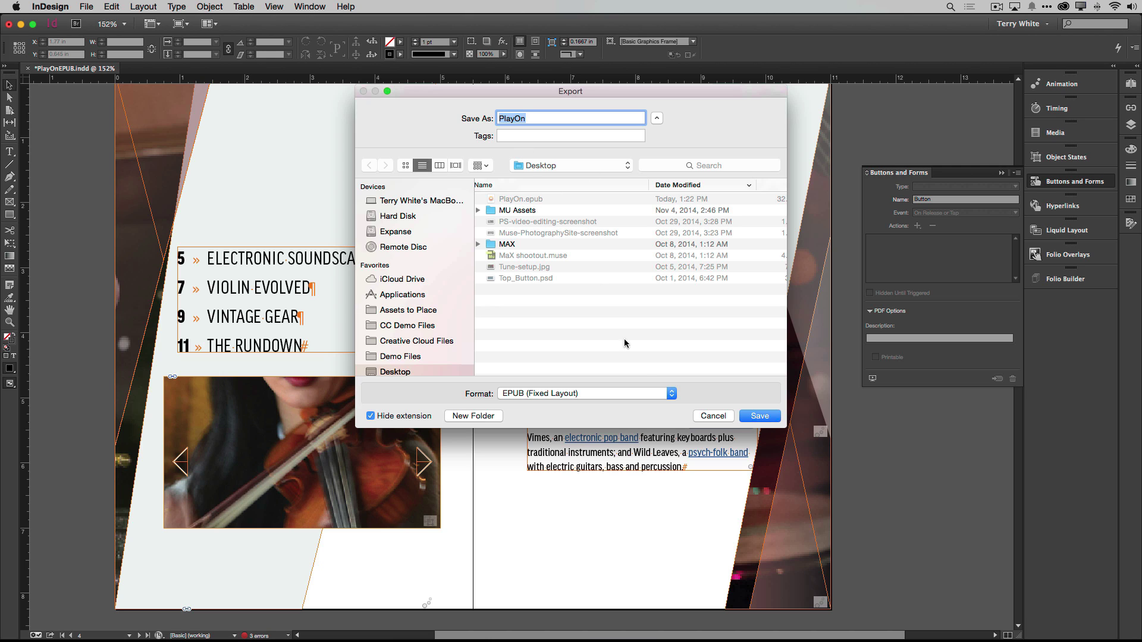
left_click(759, 416)
left_click(655, 167)
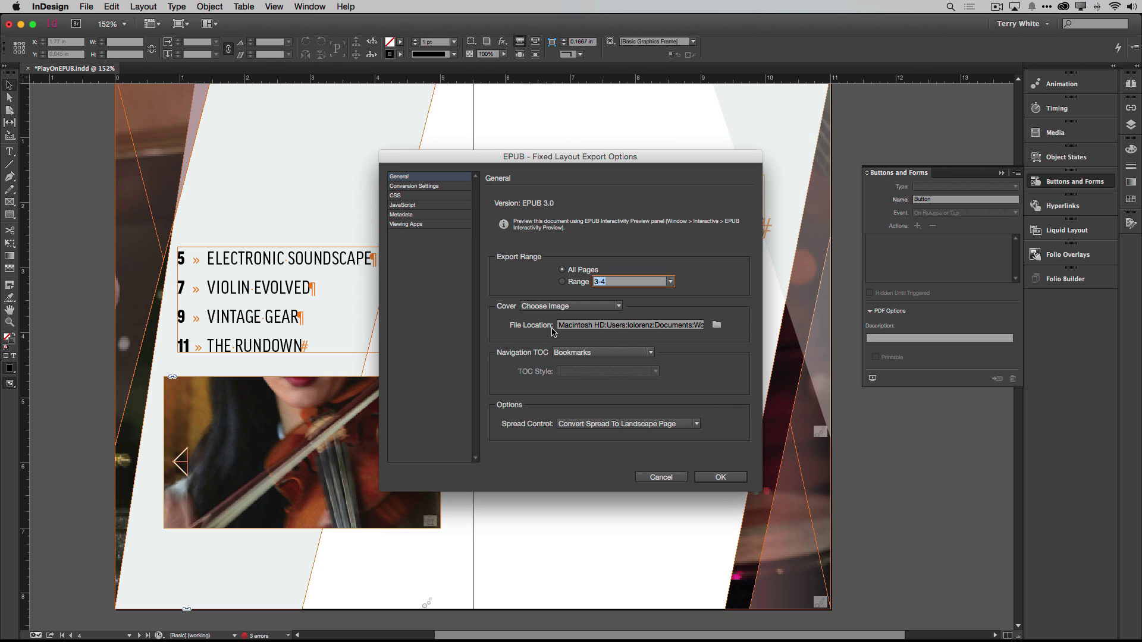
- Set the EPUB cover to Rasterize First Page and export all pages
left_click_drag(645, 326, 721, 318)
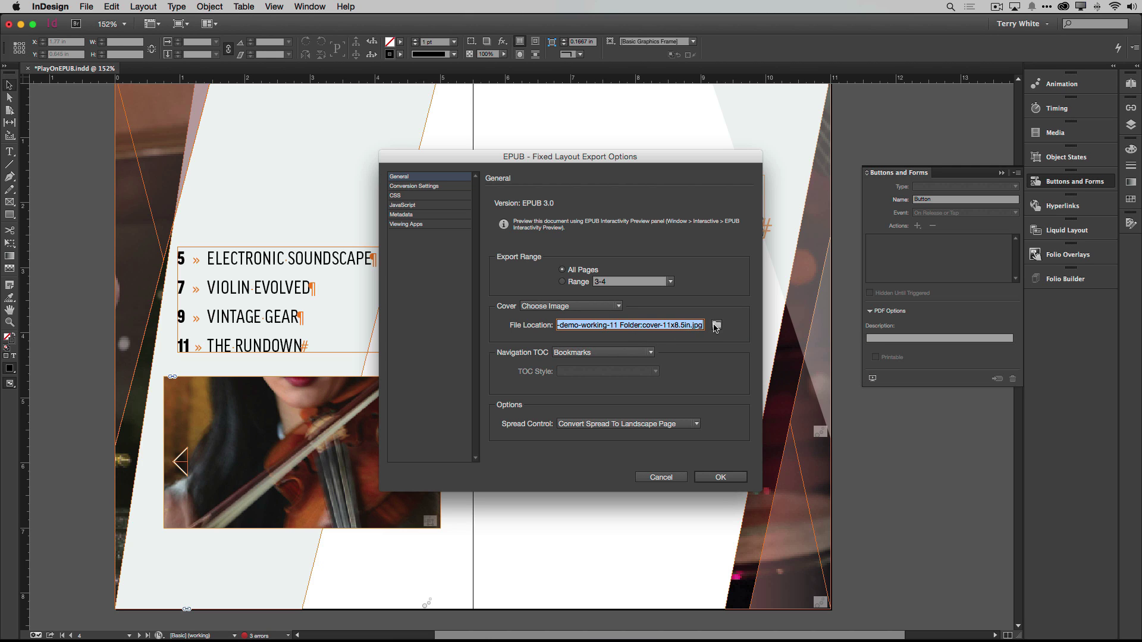
left_click(578, 307)
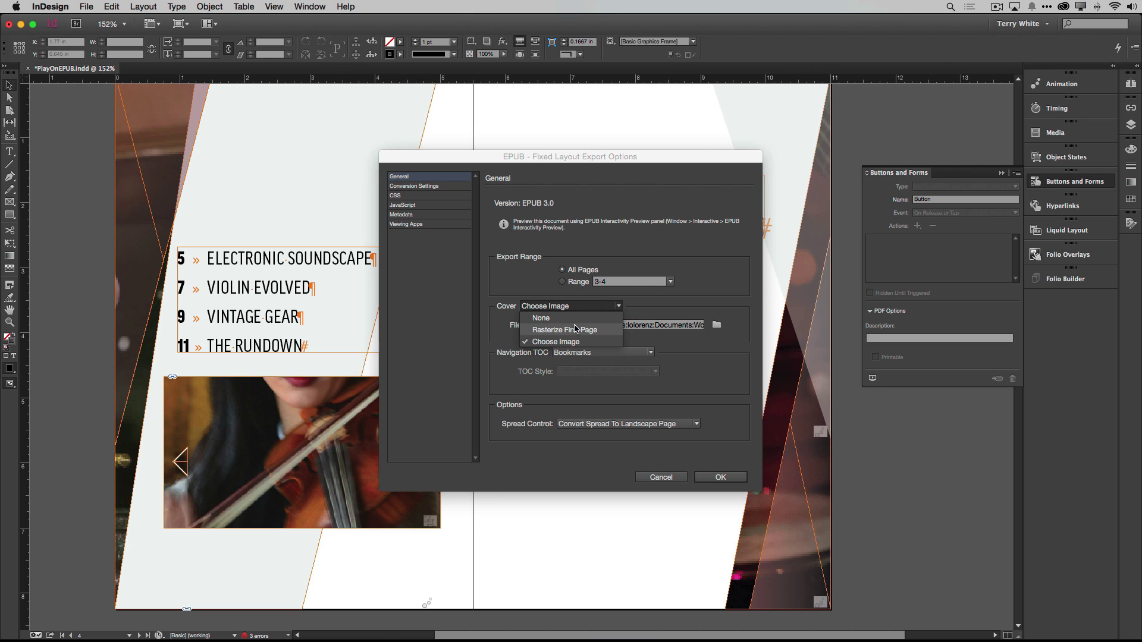
left_click(565, 329)
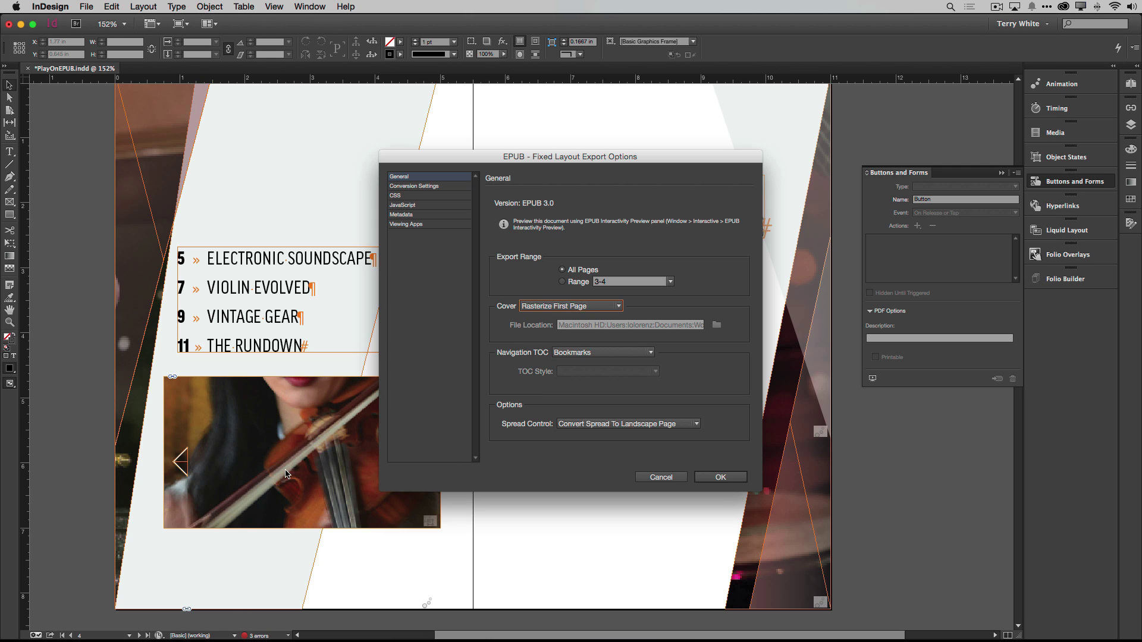
left_click(709, 481)
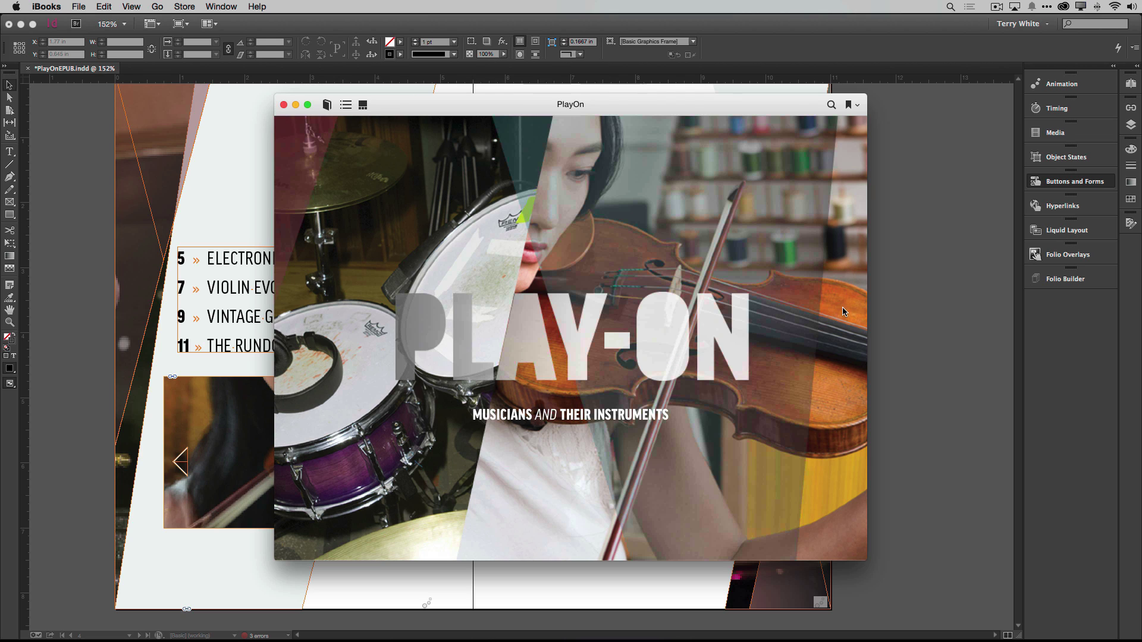
- In the exported book in iBooks, turn to the contents page and test the slideshow with both the left and right arrow buttons
mouse_move(849, 322)
left_click(855, 338)
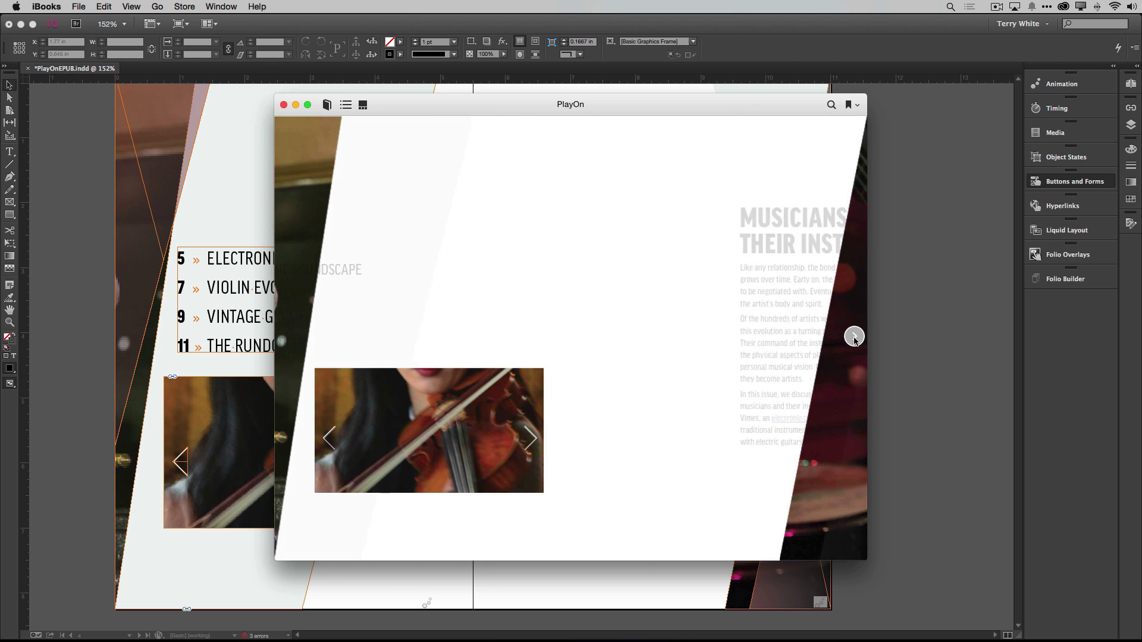
left_click(531, 441)
left_click(531, 441)
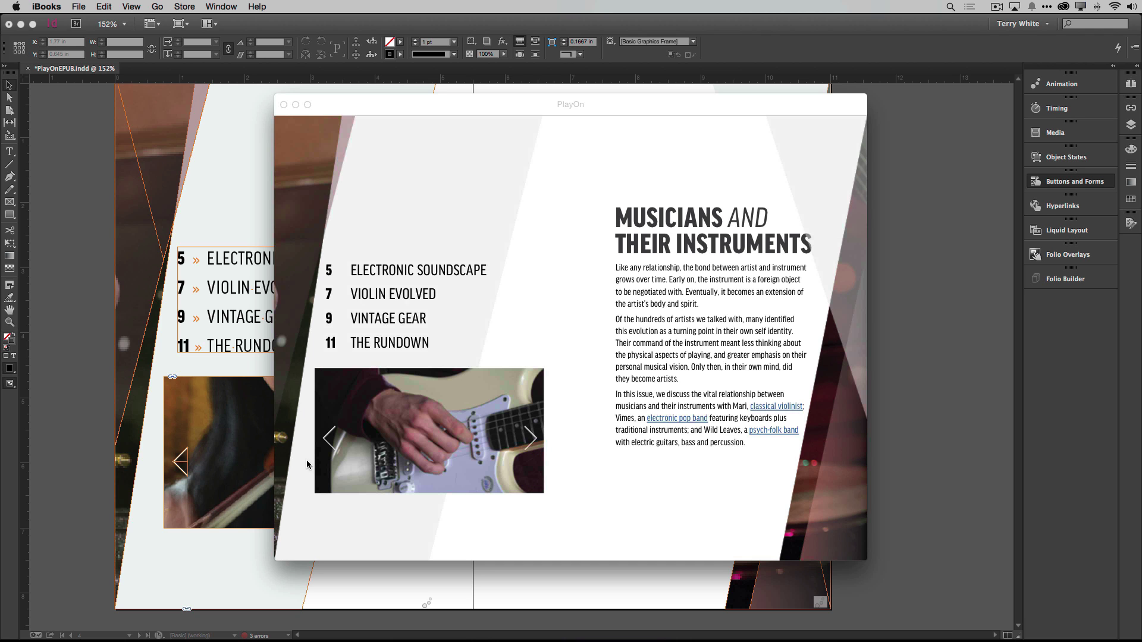
left_click(328, 441)
left_click(328, 442)
left_click(531, 441)
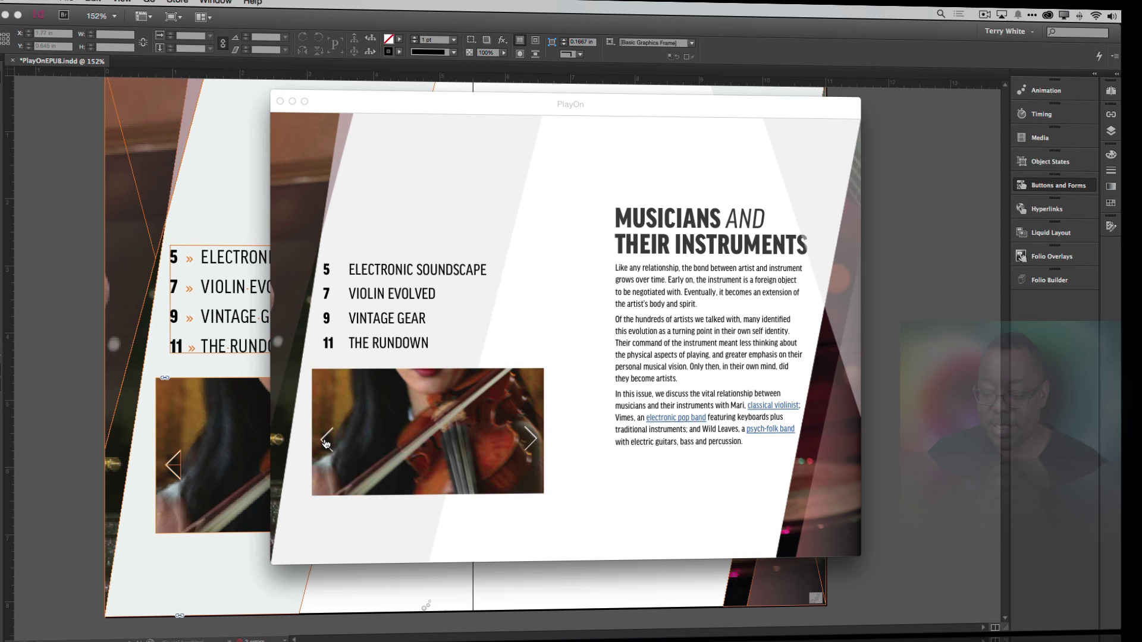
left_click(537, 442)
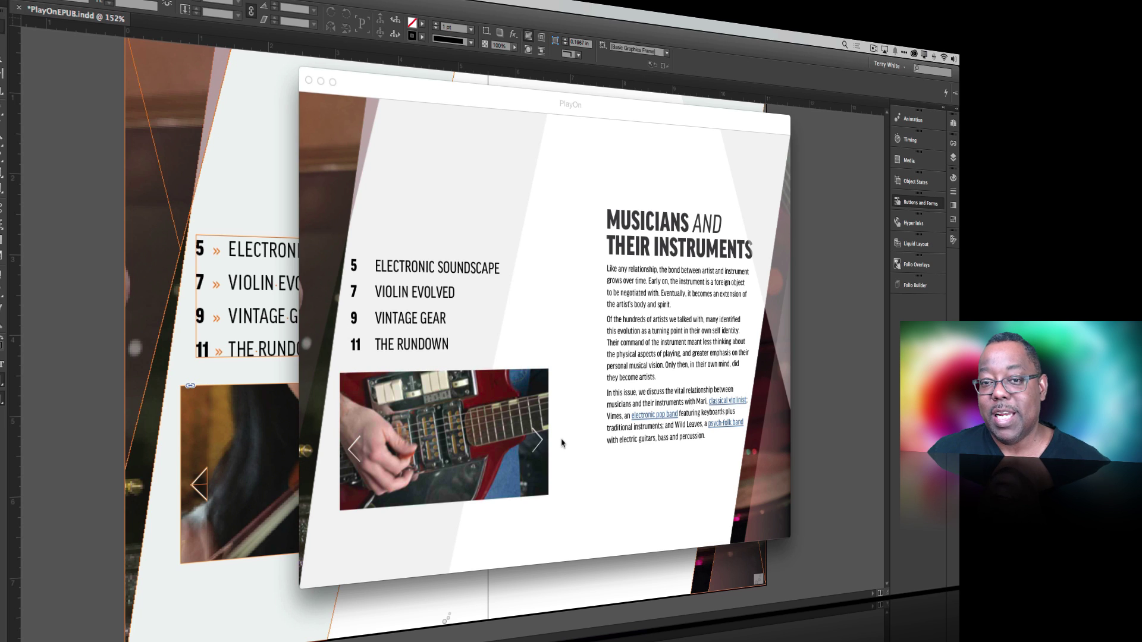